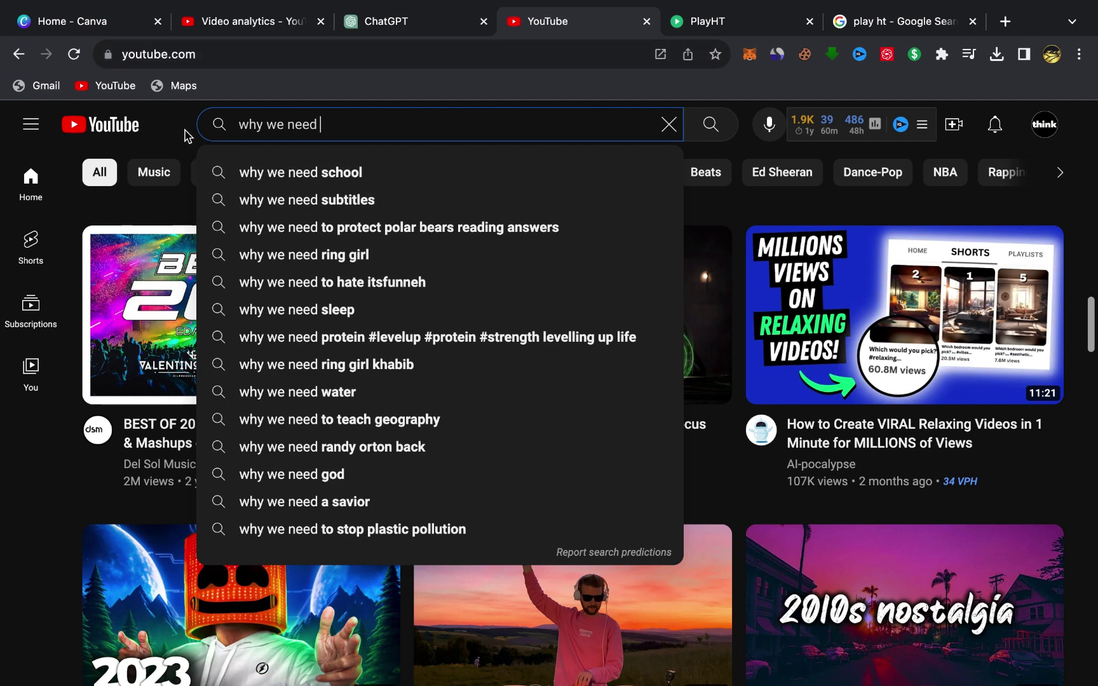
Step: Switch to ChatGPT and delete the "Forex Trading 101" chat
{"action": "left_click", "coordinate": [400, 24]}
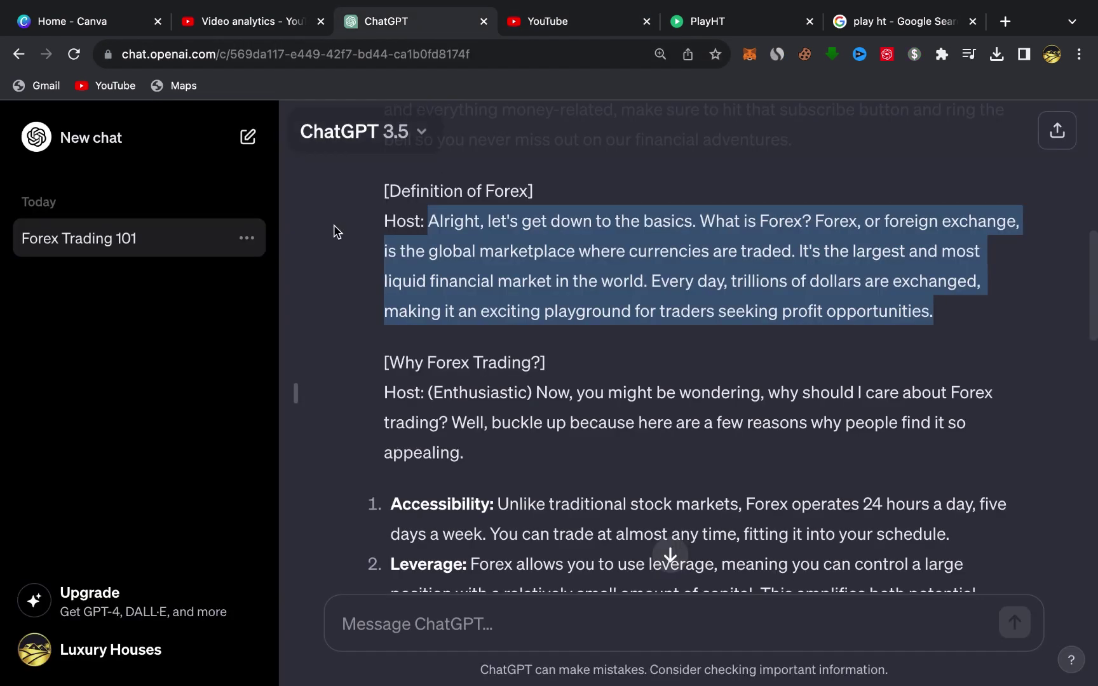
{"action": "left_click", "coordinate": [247, 241]}
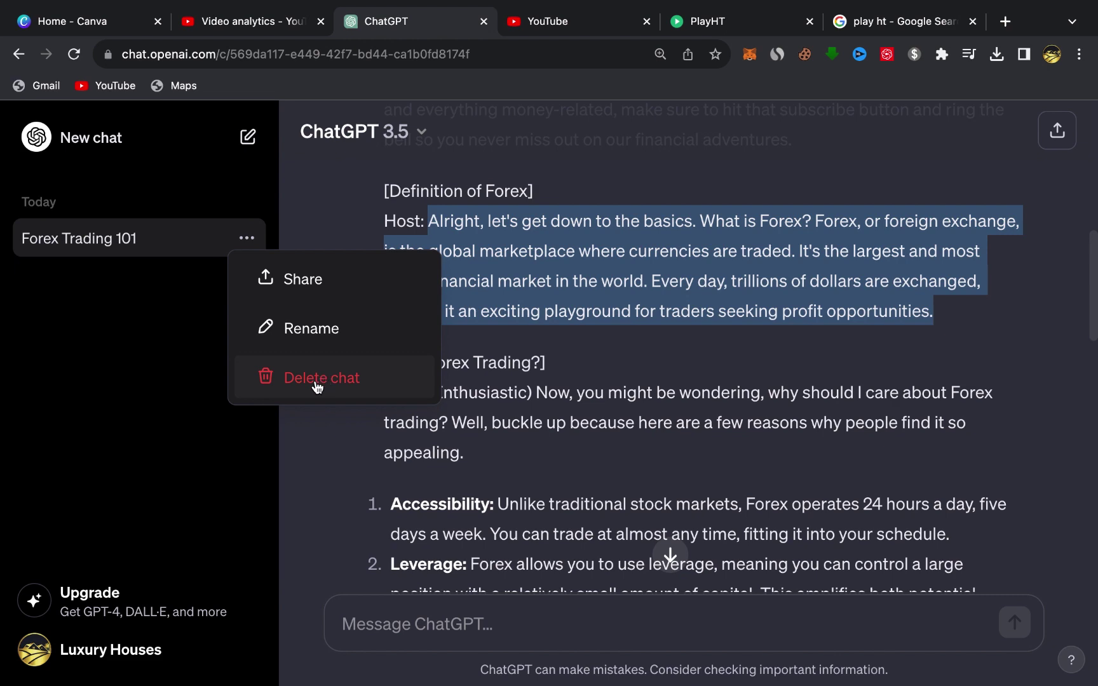
{"action": "left_click", "coordinate": [316, 384]}
{"action": "left_click", "coordinate": [720, 467]}
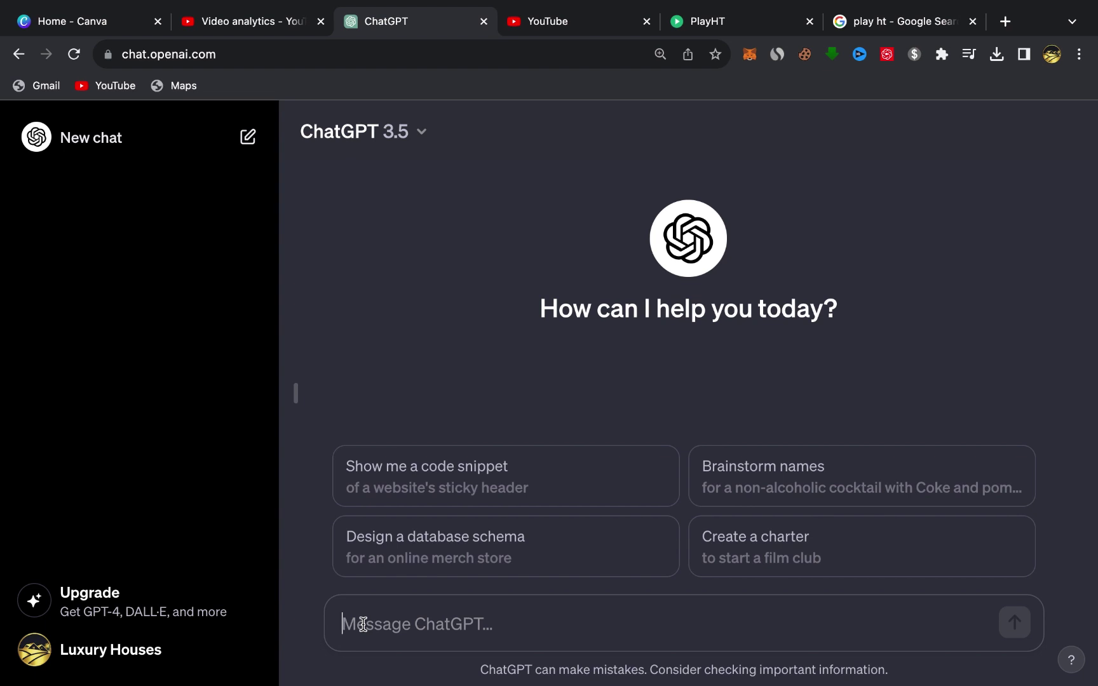
Step: Send the prompt "make an engaging youtube script about why we need sleep"
{"action": "type", "text": "make a"}
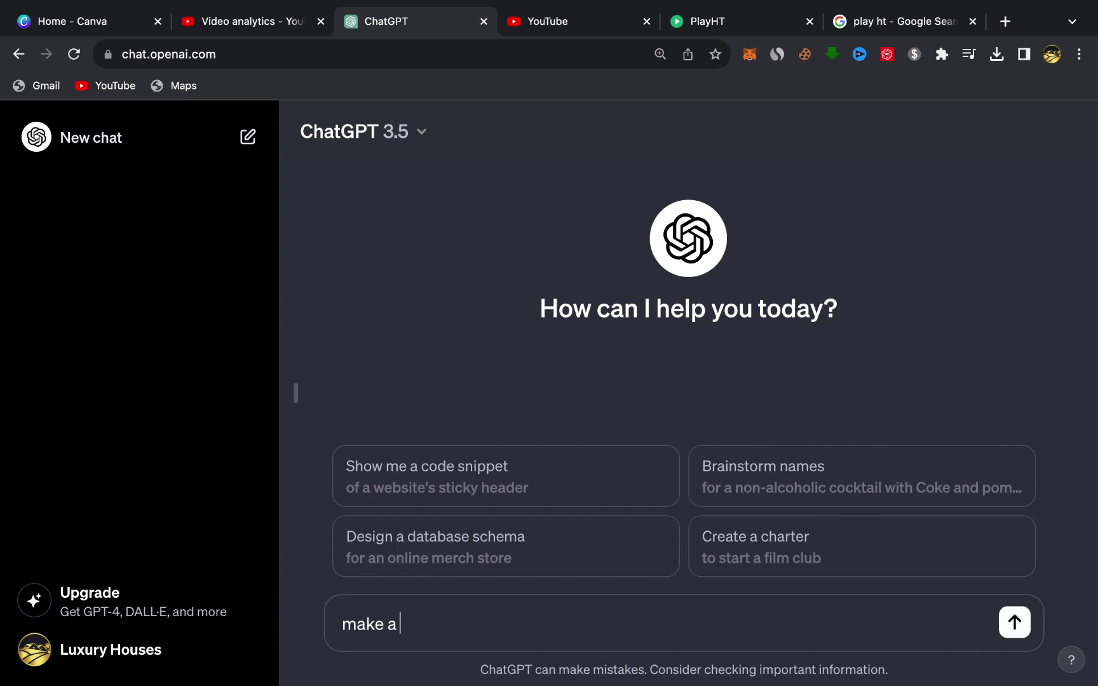
{"action": "type", "text": "n enegaging"}
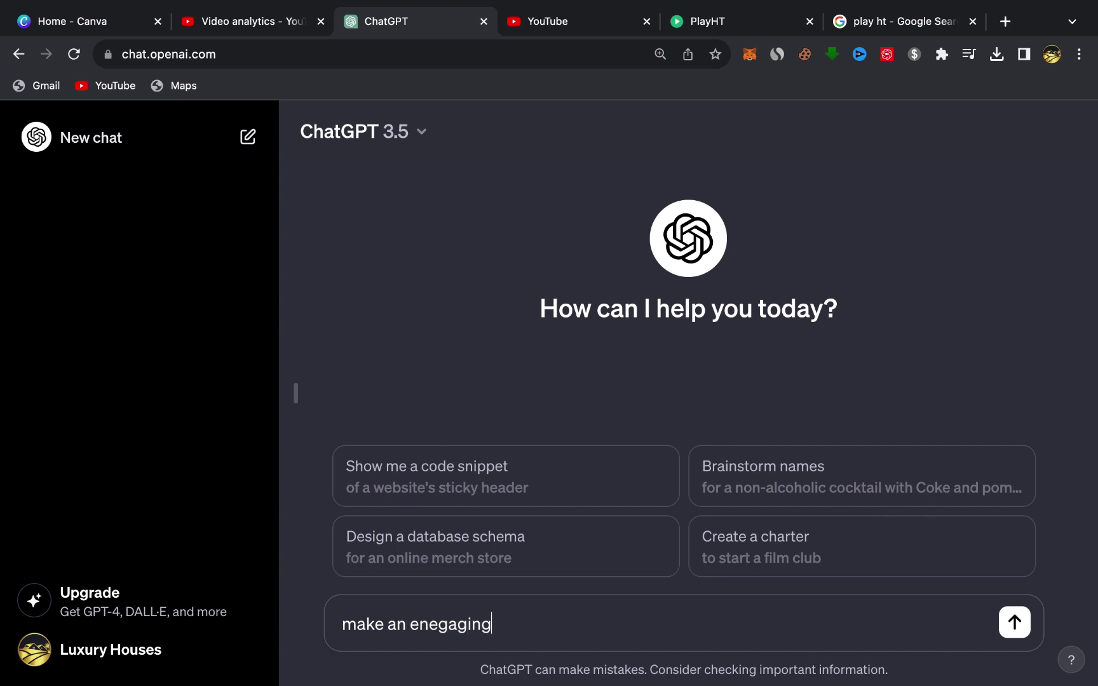
{"action": "key", "text": "BackSpace"}
{"action": "key", "text": "BackSpace"}
{"action": "key", "text": "BackSpace"}
{"action": "key", "text": "BackSpace"}
{"action": "key", "text": "BackSpace"}
{"action": "key", "text": "BackSpace"}
{"action": "key", "text": "BackSpace"}
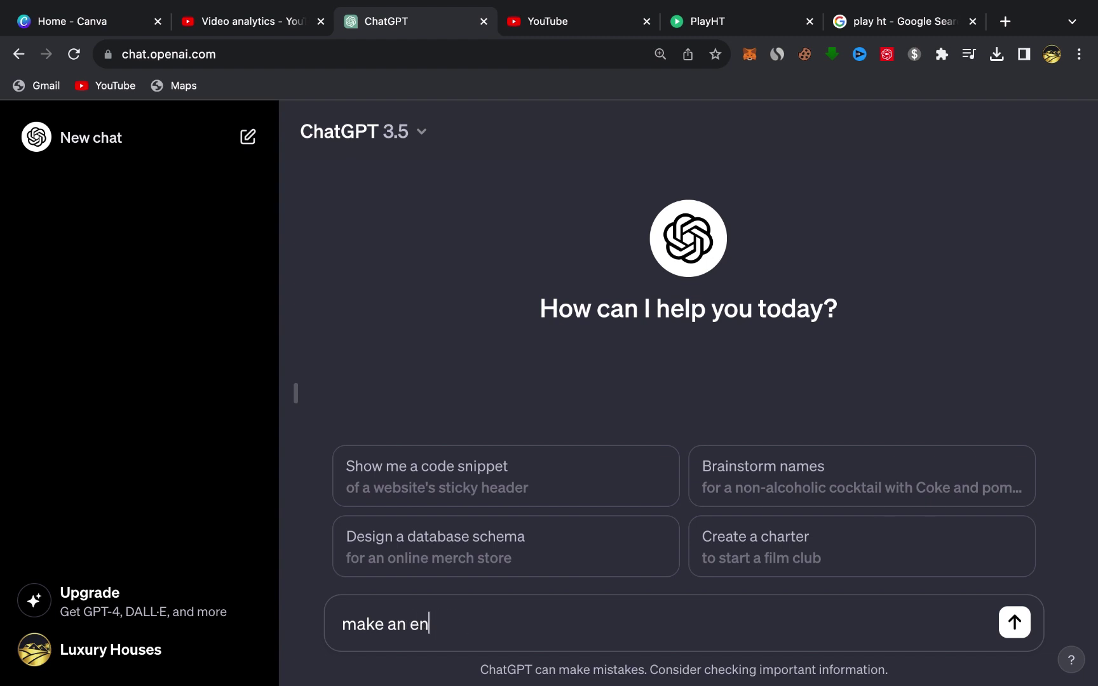
{"action": "type", "text": "gaging youtube"}
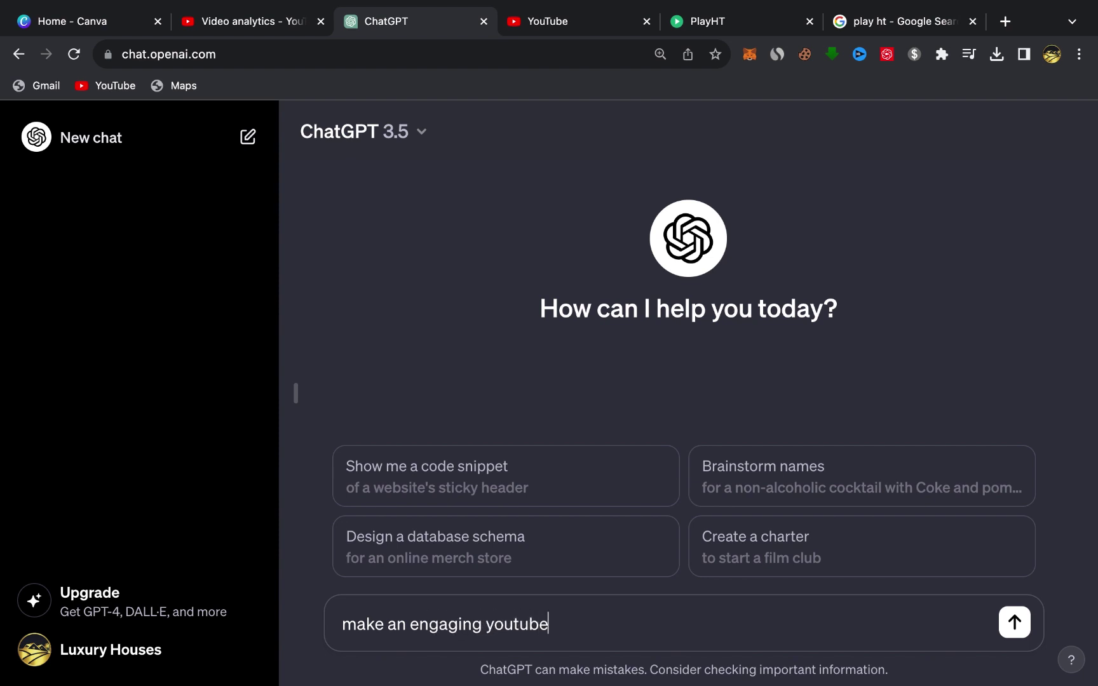
{"action": "type", "text": " script about"}
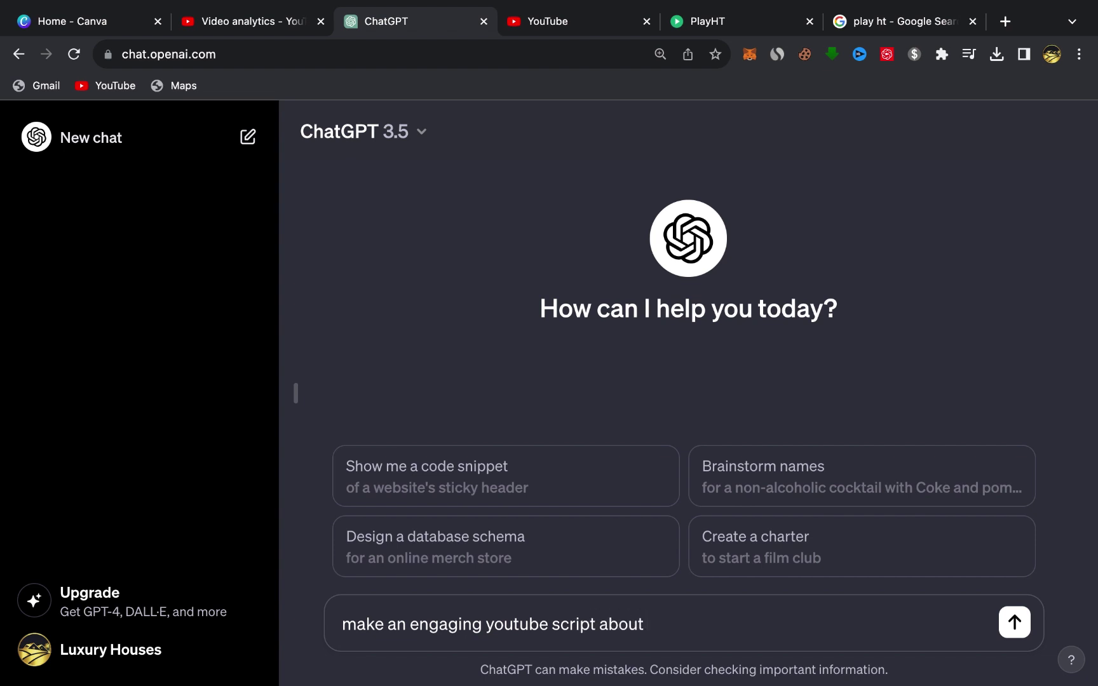
{"action": "type", "text": " why we need sleep"}
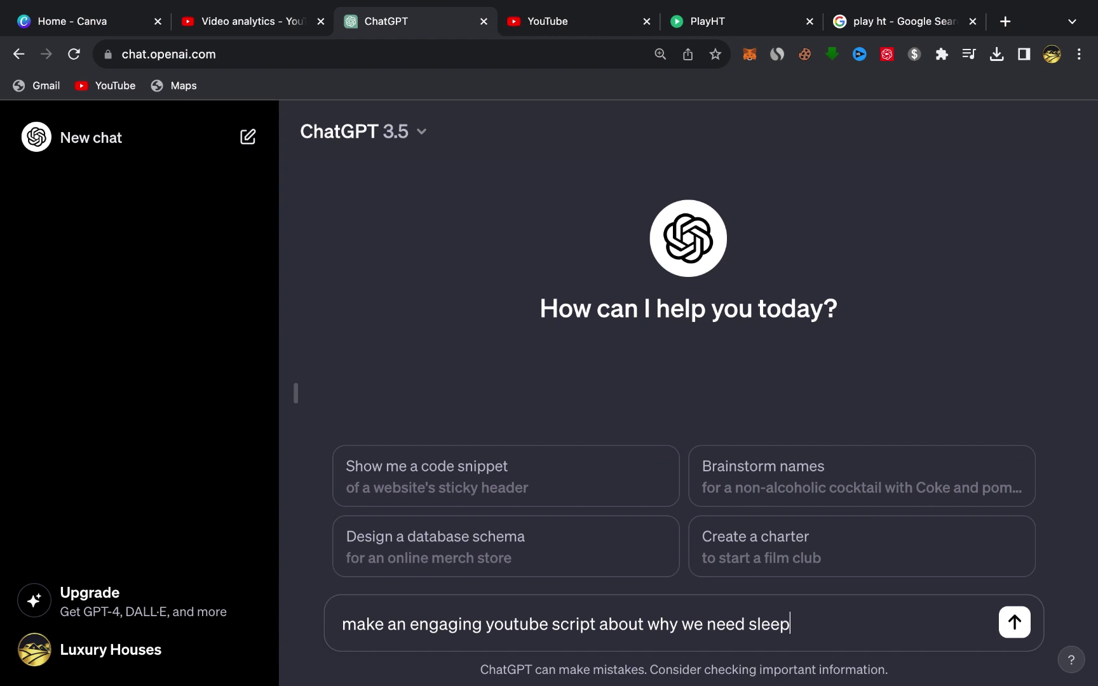
{"action": "key", "text": "Return"}
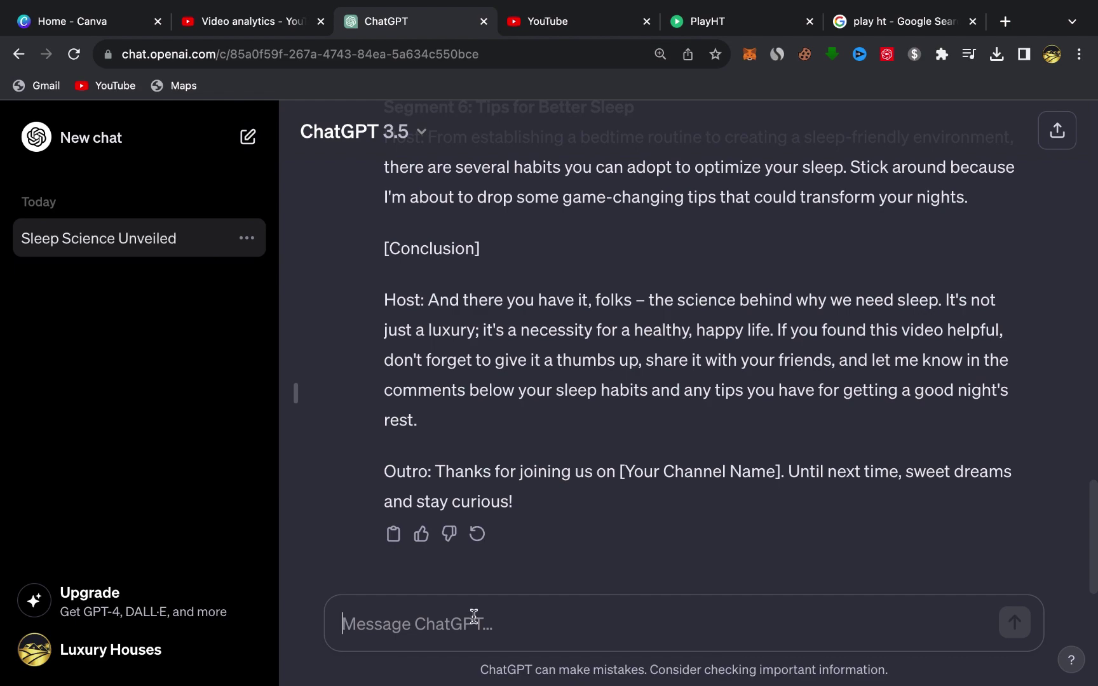
Step: Read through the generated sleep script from its title and introduction to the first body segments
{"action": "scroll", "coordinate": [660, 585], "scroll_direction": "up", "scroll_amount": 15}
{"action": "scroll", "coordinate": [571, 373], "scroll_direction": "up", "scroll_amount": 10}
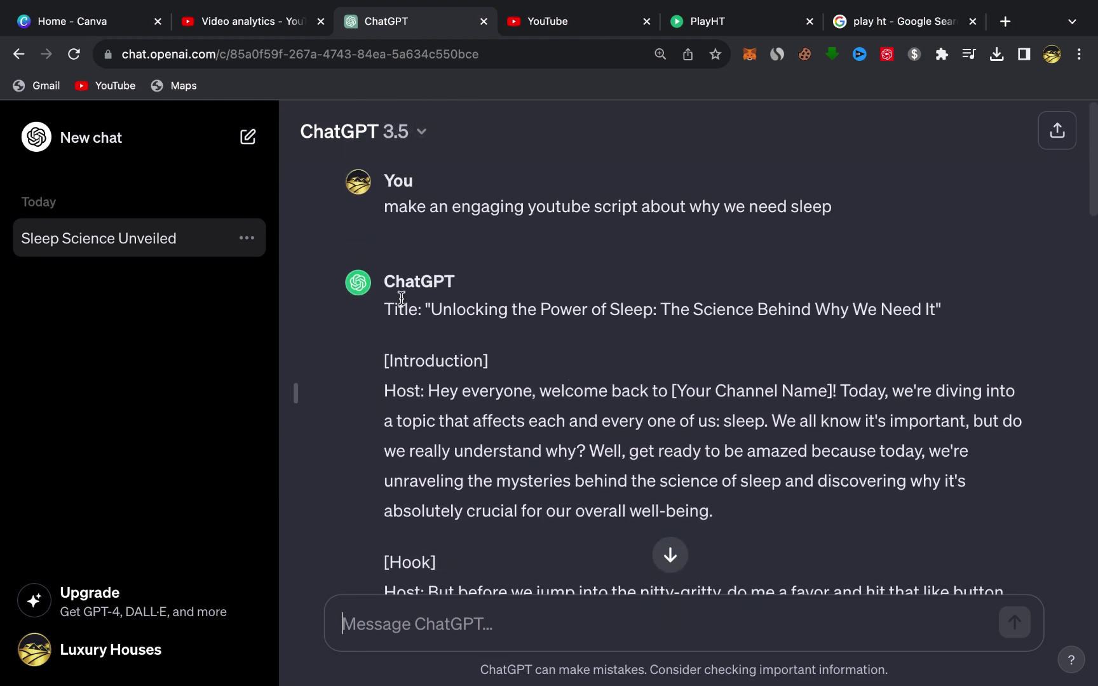
{"action": "scroll", "coordinate": [466, 383], "scroll_direction": "down", "scroll_amount": 4}
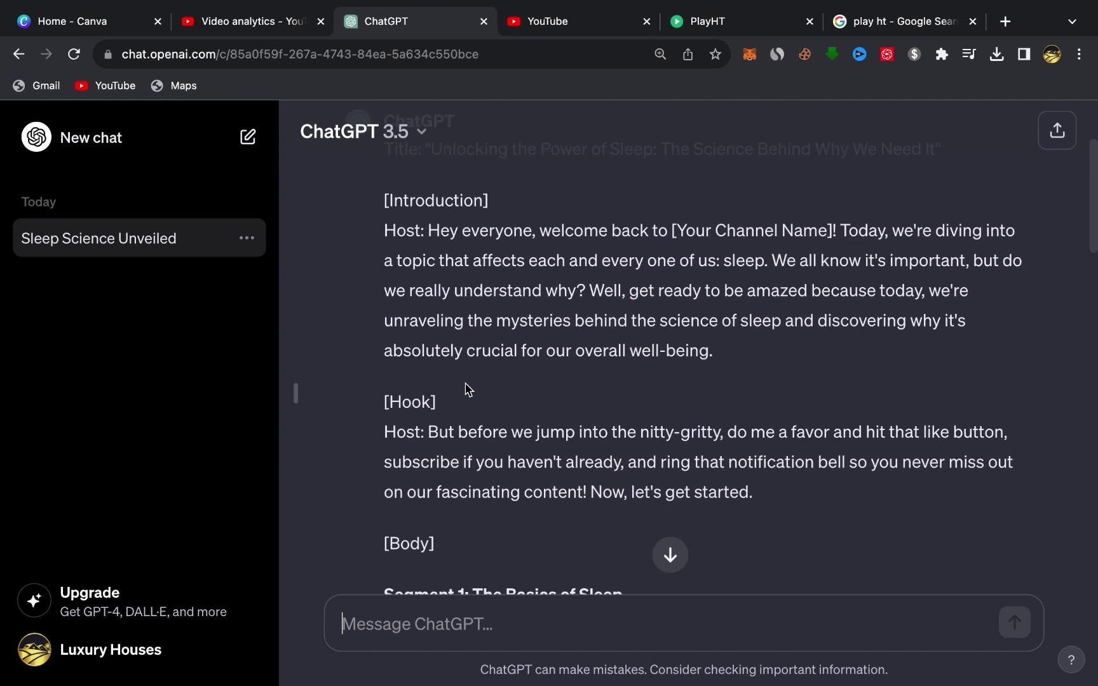
{"action": "scroll", "coordinate": [466, 383], "scroll_direction": "down", "scroll_amount": 2}
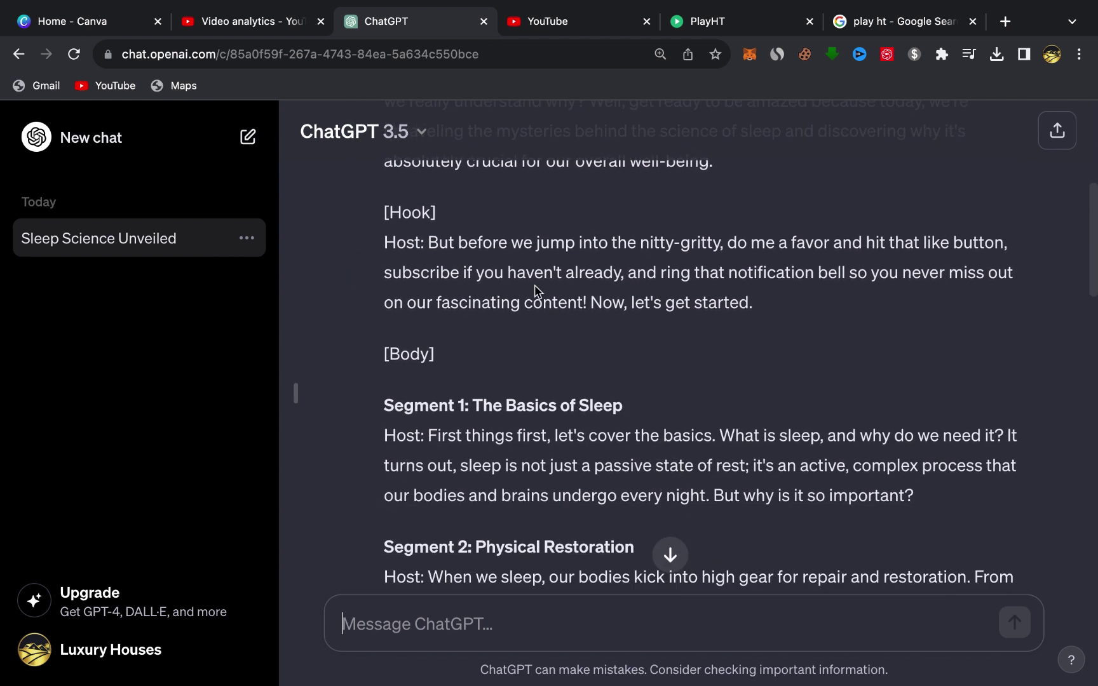
{"action": "scroll", "coordinate": [518, 325], "scroll_direction": "down", "scroll_amount": 3}
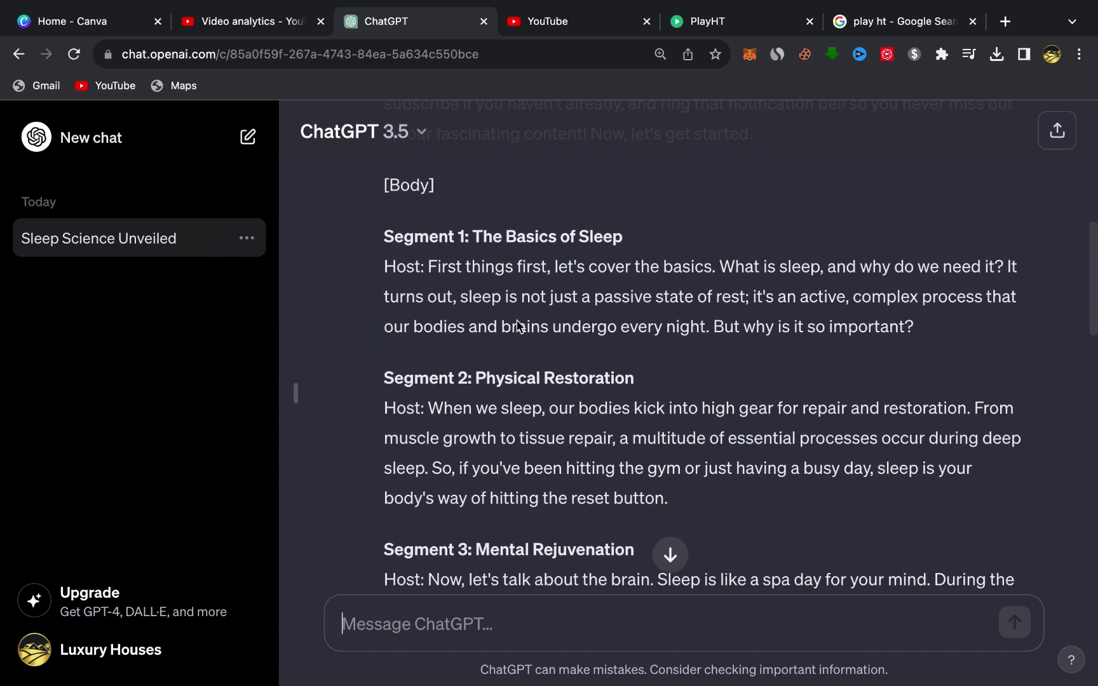
{"action": "scroll", "coordinate": [568, 361], "scroll_direction": "down", "scroll_amount": 2}
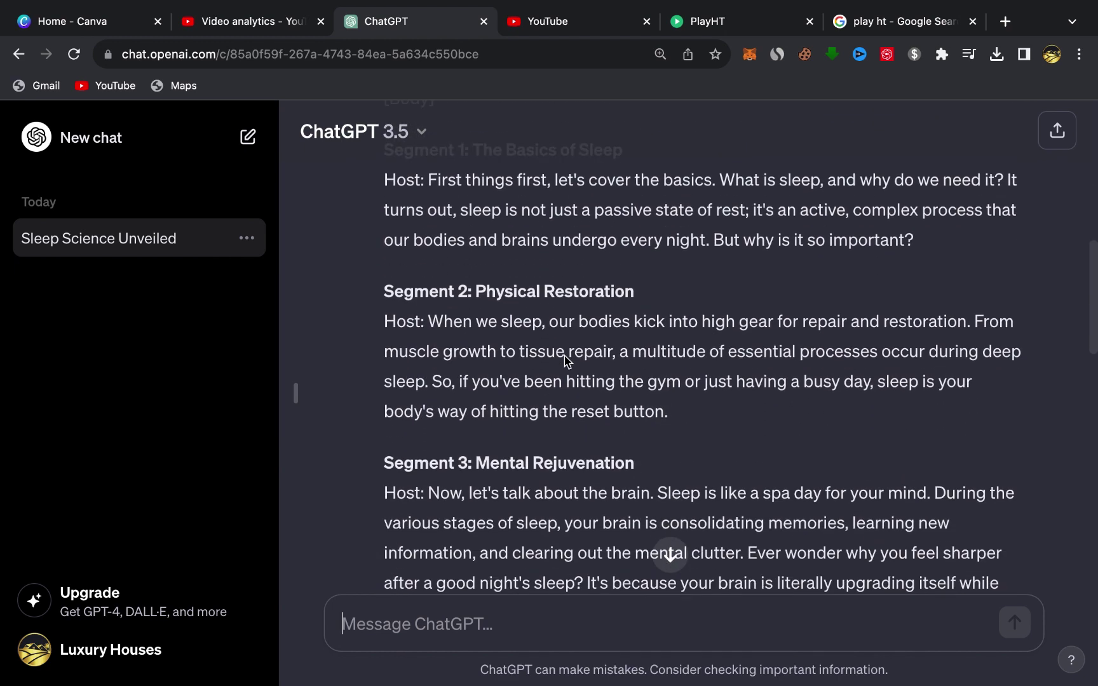
{"action": "scroll", "coordinate": [426, 184], "scroll_direction": "up", "scroll_amount": 2}
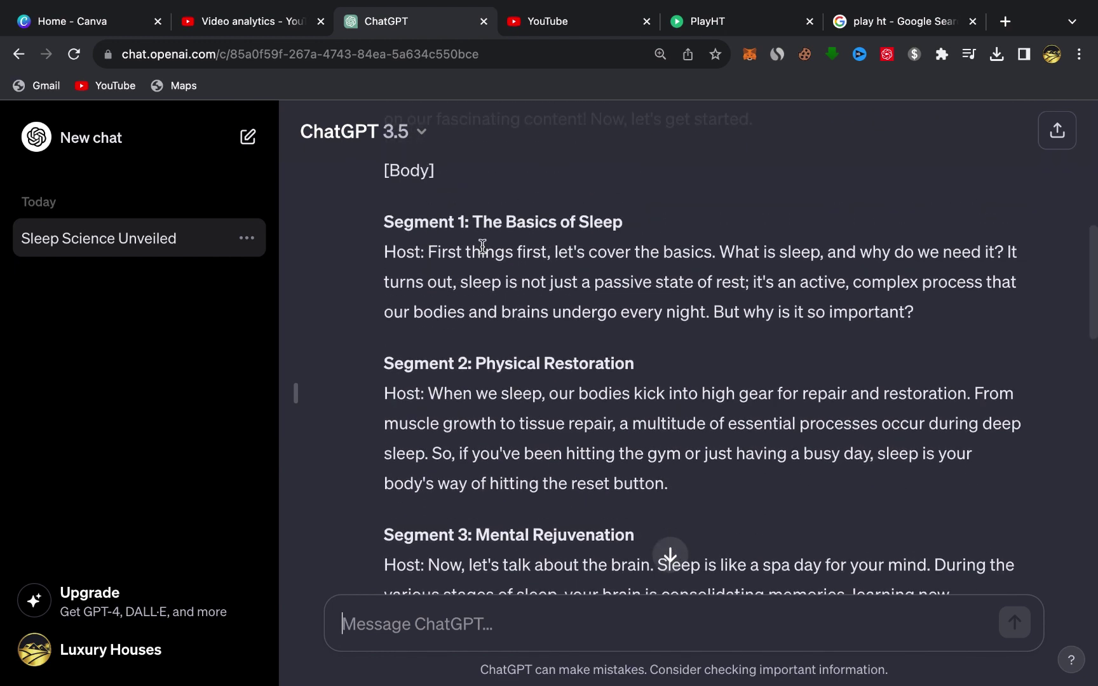
Step: Copy the host's full text of "Segment 2: Physical Restoration", without the "Host:" label
{"action": "left_click_drag", "start_coordinate": [426, 249], "coordinate": [495, 300]}
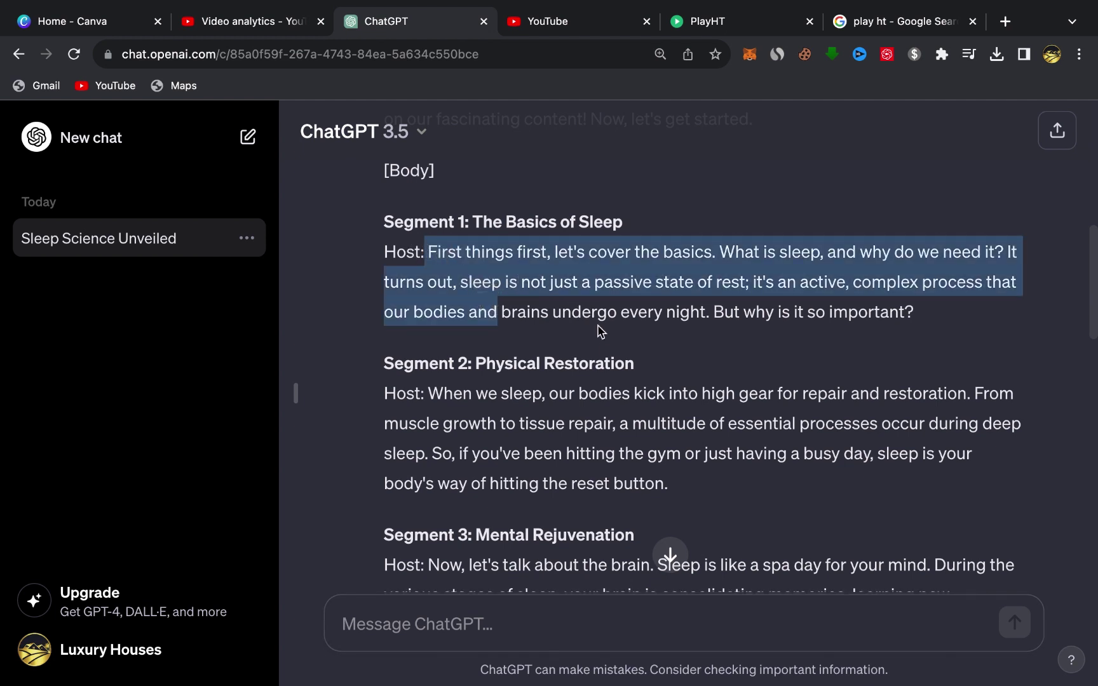
{"action": "left_click", "coordinate": [601, 346]}
{"action": "scroll", "coordinate": [554, 361], "scroll_direction": "down", "scroll_amount": 2}
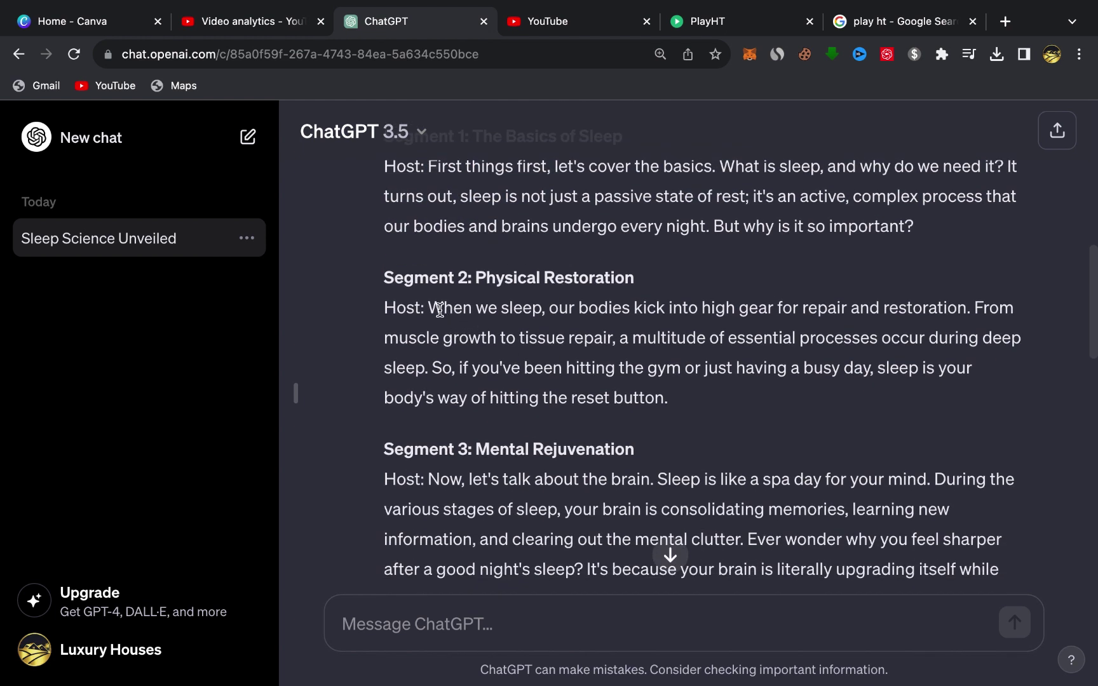
{"action": "left_click_drag", "start_coordinate": [429, 307], "coordinate": [694, 407]}
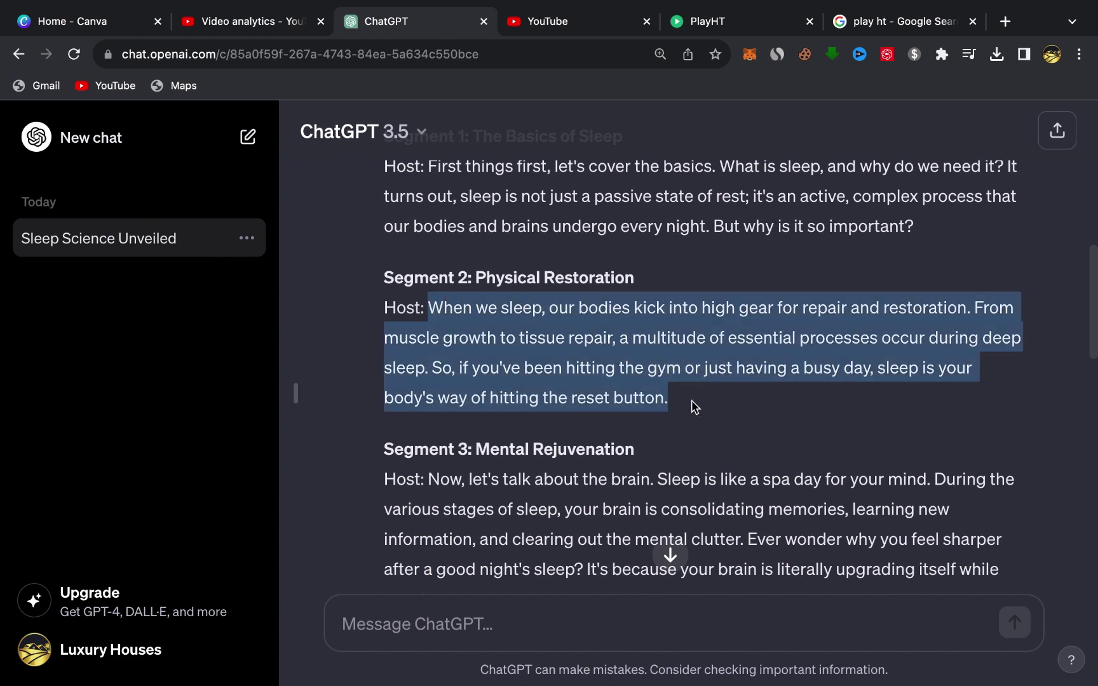
{"action": "right_click", "coordinate": [628, 398]}
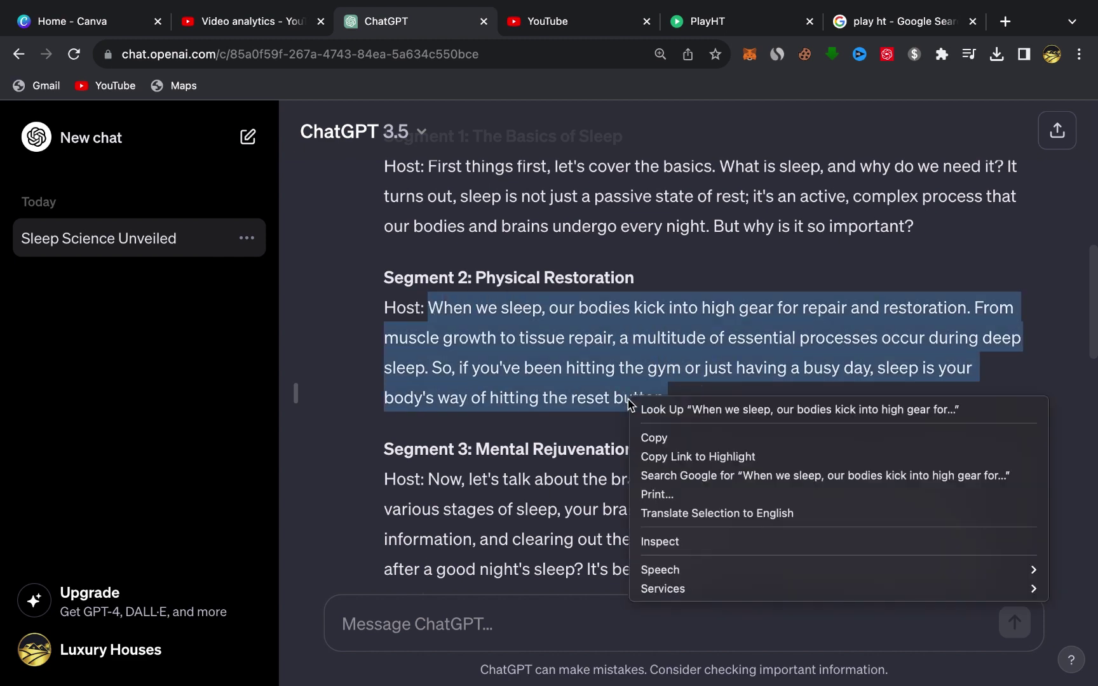
{"action": "left_click", "coordinate": [671, 442]}
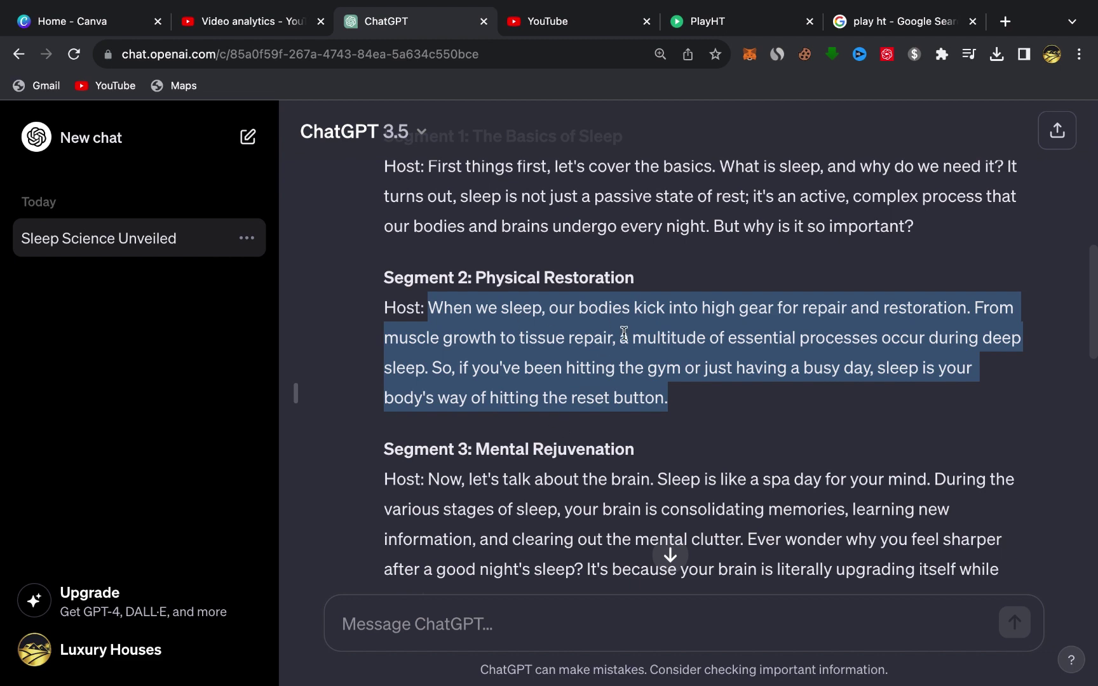
Step: Switch to PlayHT and paste the copied script text into the empty paragraph
{"action": "left_click", "coordinate": [888, 29]}
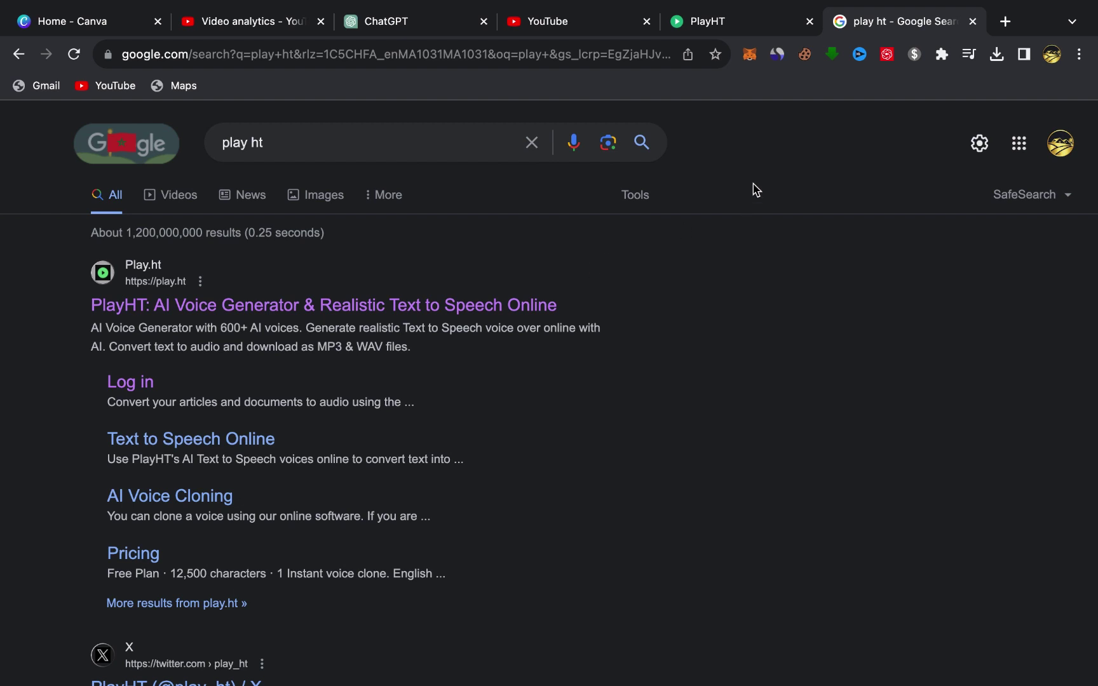
{"action": "left_click", "coordinate": [759, 33]}
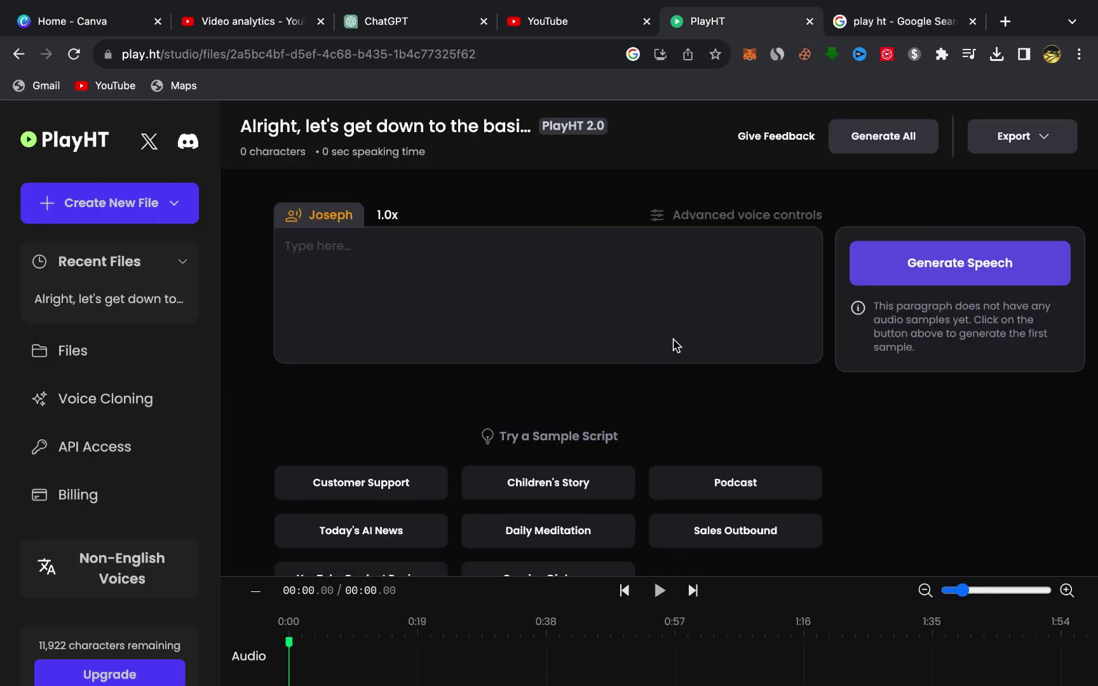
{"action": "right_click", "coordinate": [290, 247]}
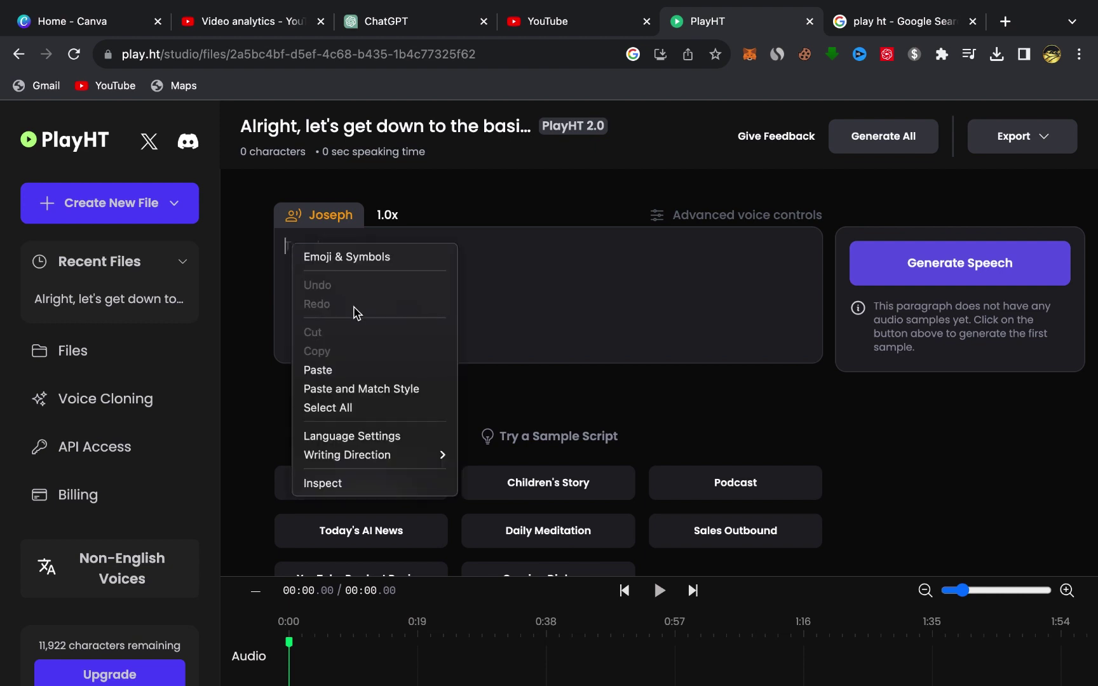
{"action": "left_click", "coordinate": [331, 369]}
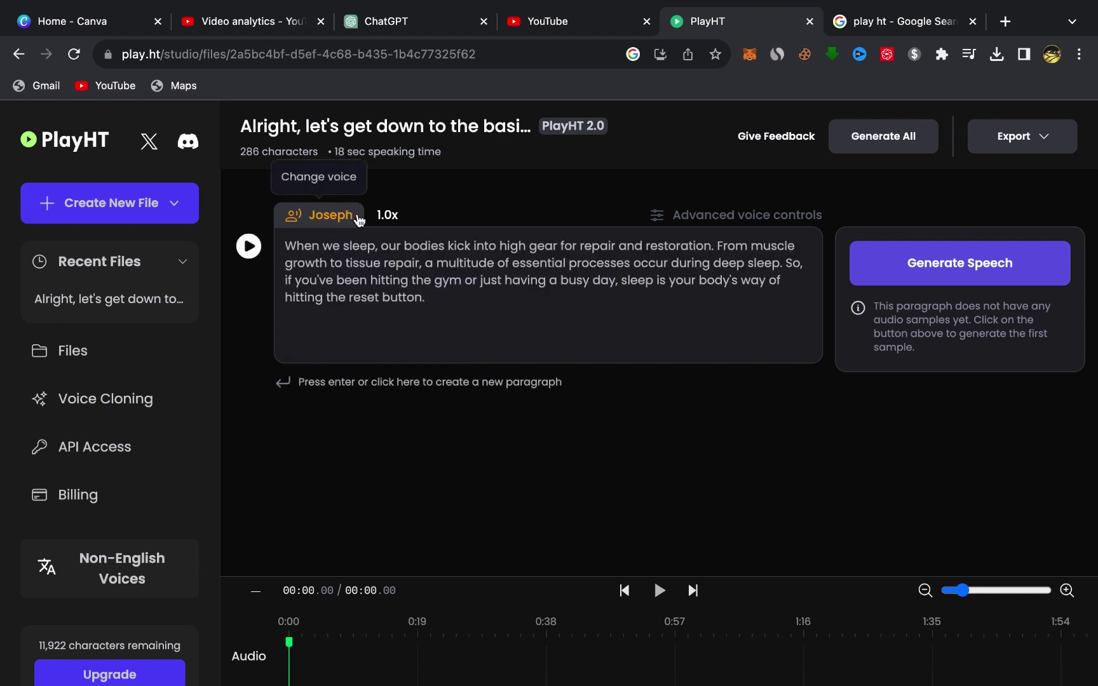
Step: Look over the pre-made voices available for the paragraph and close the list without choosing another voice
{"action": "left_click", "coordinate": [330, 216]}
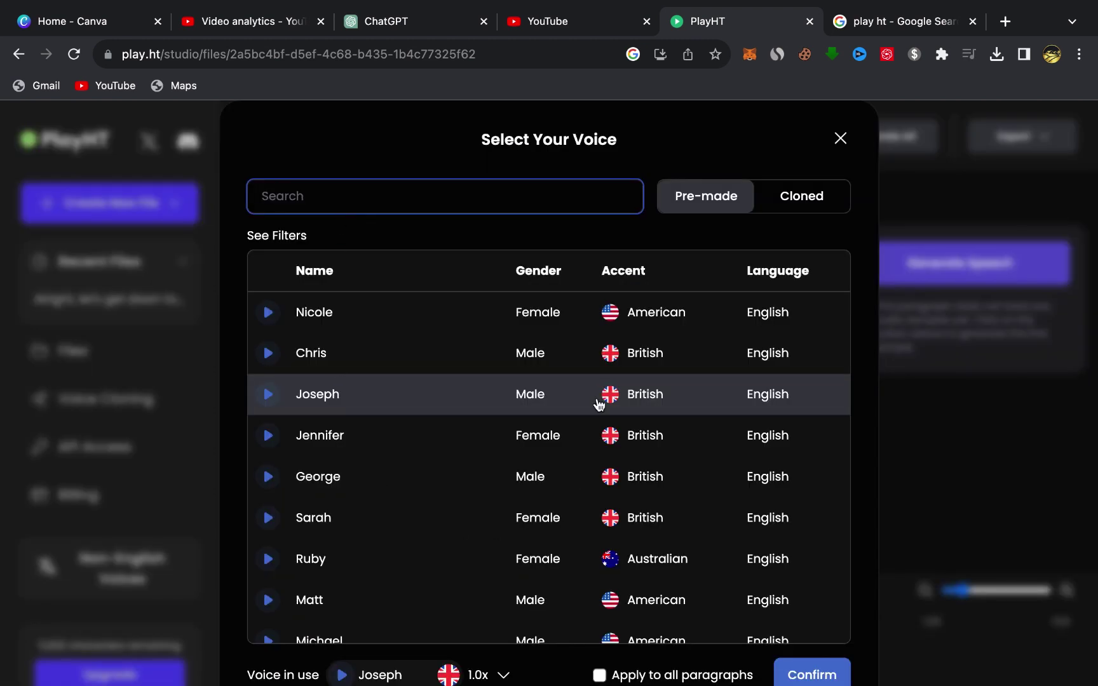
{"action": "scroll", "coordinate": [554, 539], "scroll_direction": "down", "scroll_amount": 10}
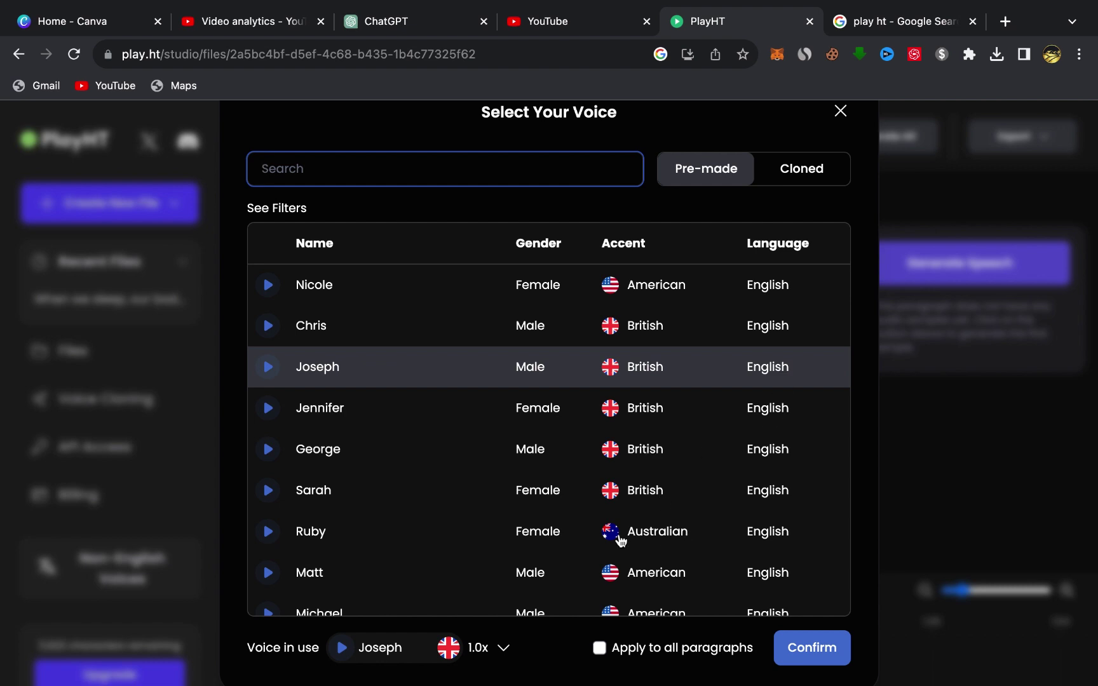
{"action": "left_click", "coordinate": [840, 114]}
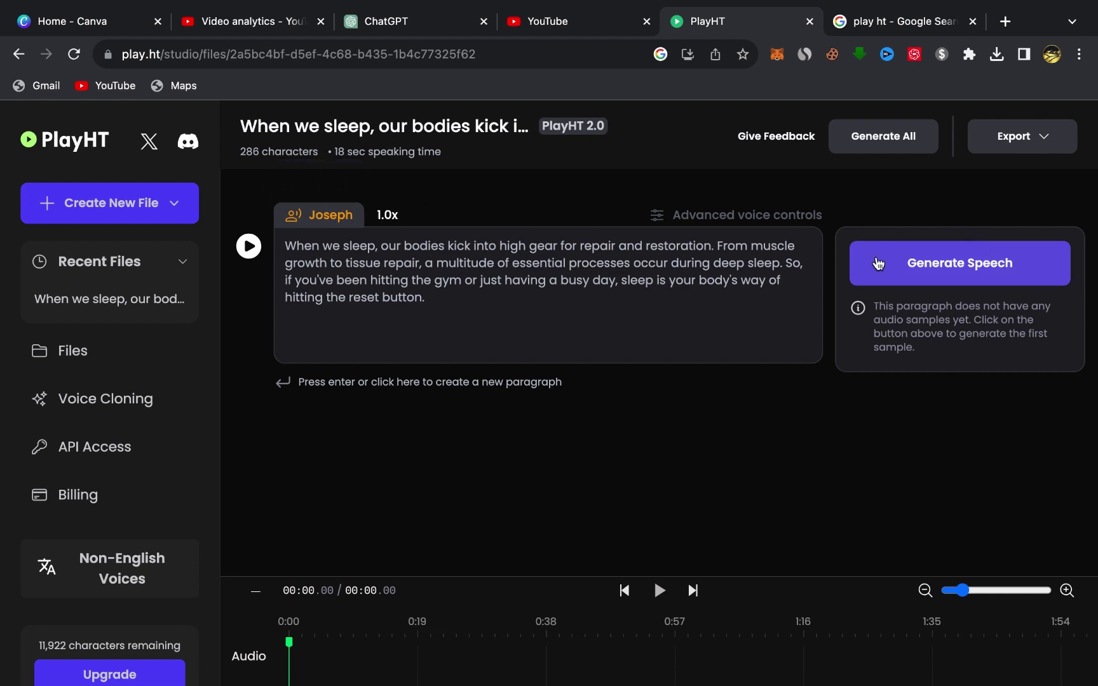
Step: Generate speech for the pasted paragraph, play the sample and download its audio
{"action": "left_click", "coordinate": [970, 275]}
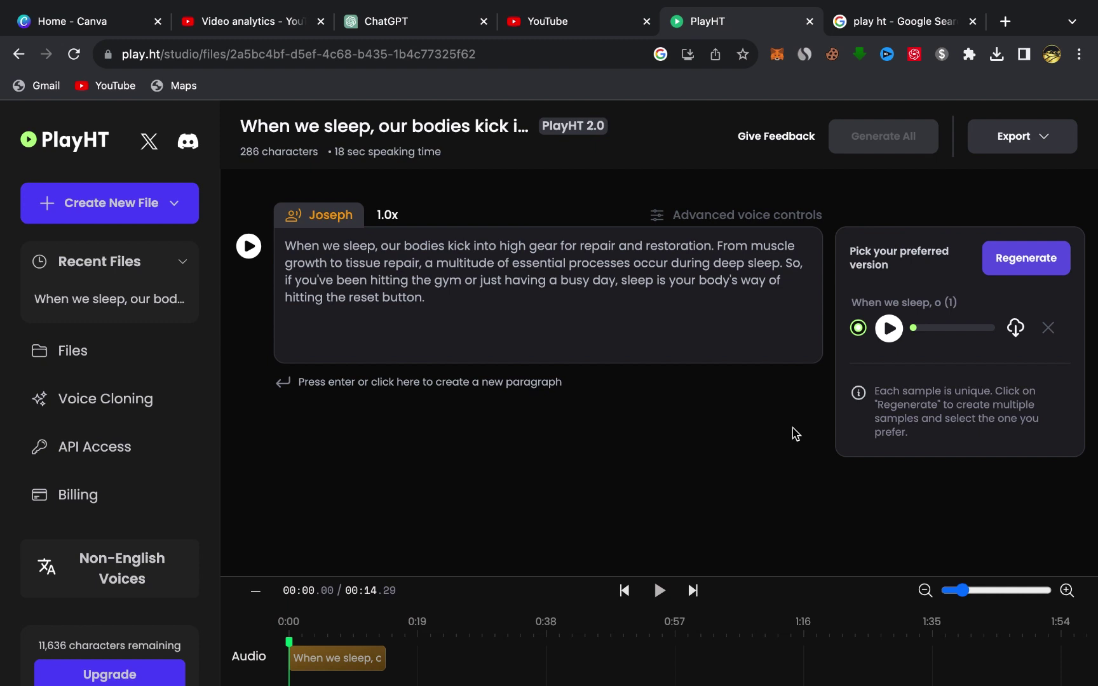
{"action": "left_click", "coordinate": [889, 329]}
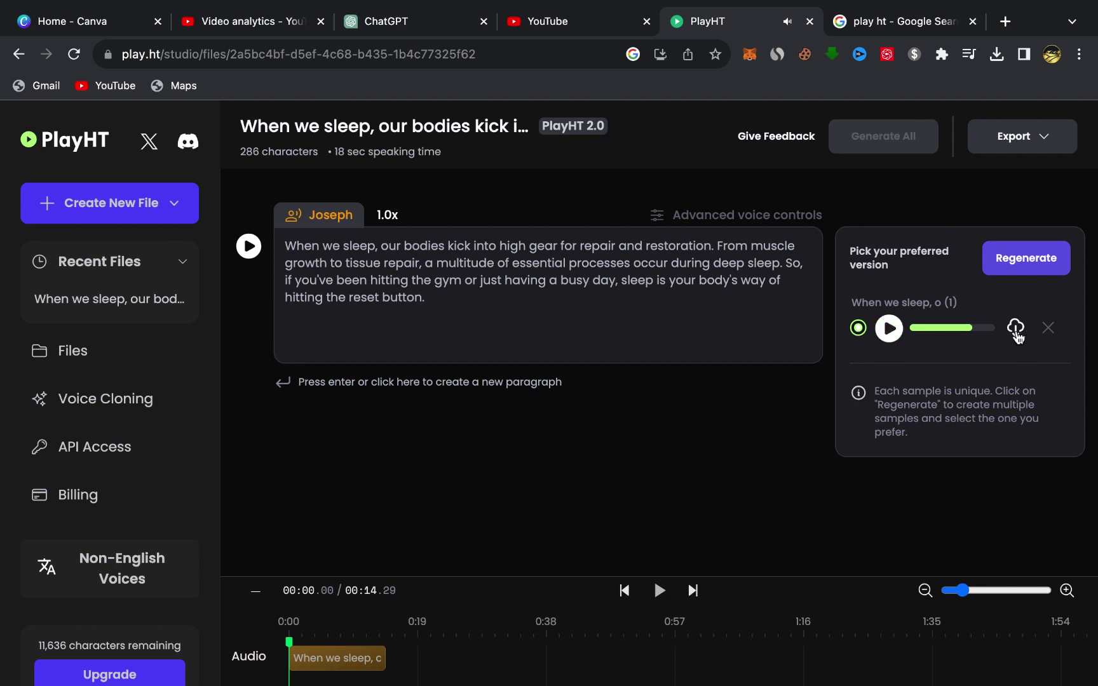
{"action": "left_click", "coordinate": [1015, 327]}
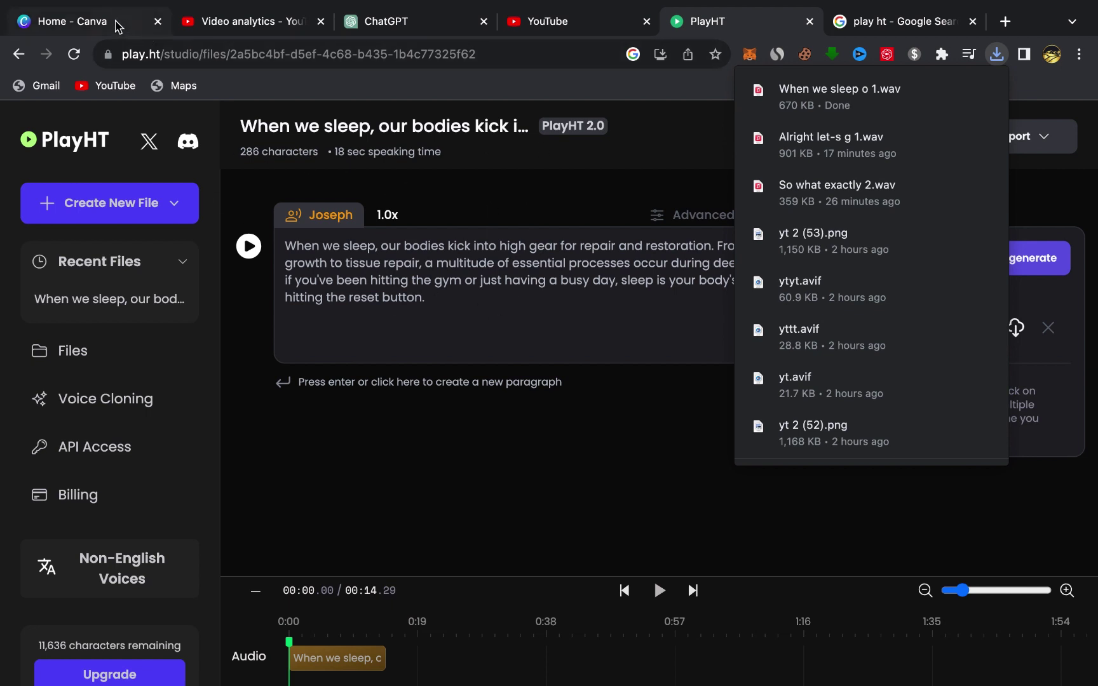
Step: Switch to Canva, clear "youtube thumbnails" from the home page search and look over the page
{"action": "left_click", "coordinate": [118, 26]}
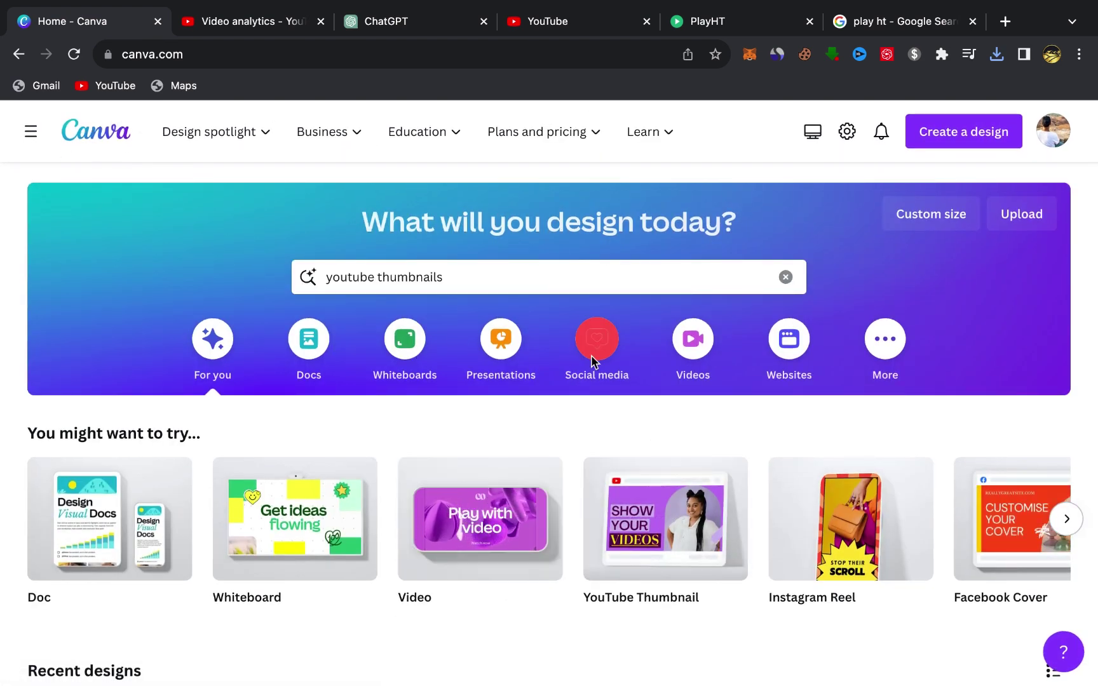
{"action": "left_click", "coordinate": [786, 277]}
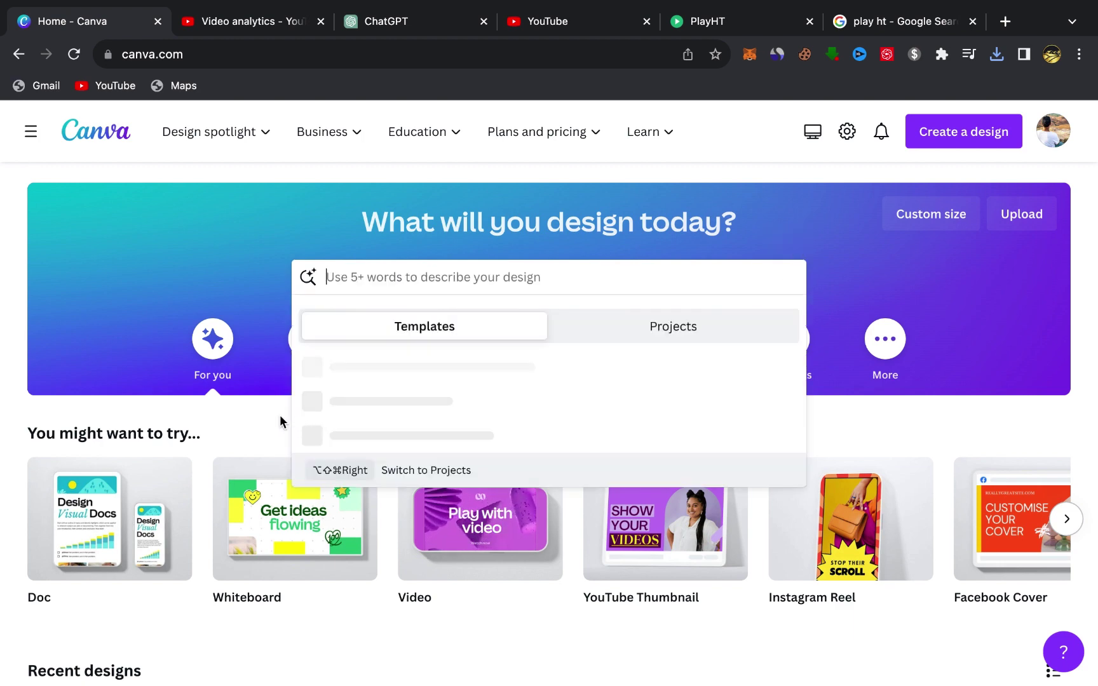
{"action": "left_click", "coordinate": [265, 416]}
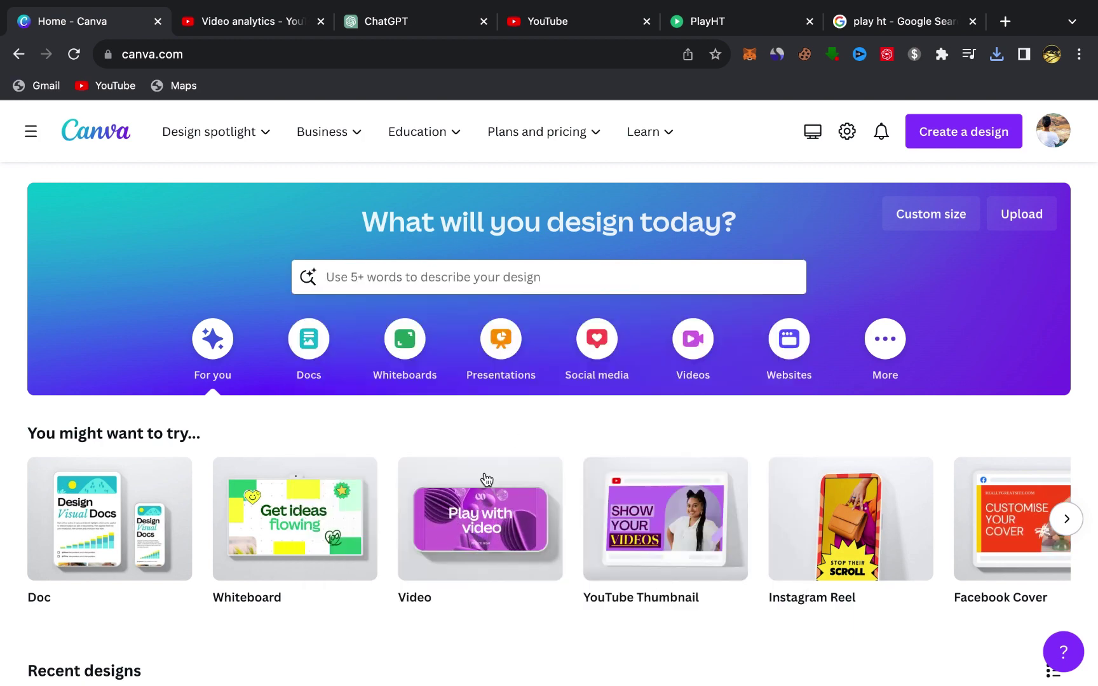
{"action": "scroll", "coordinate": [486, 478], "scroll_direction": "down", "scroll_amount": 5}
{"action": "scroll", "coordinate": [484, 477], "scroll_direction": "up", "scroll_amount": 5}
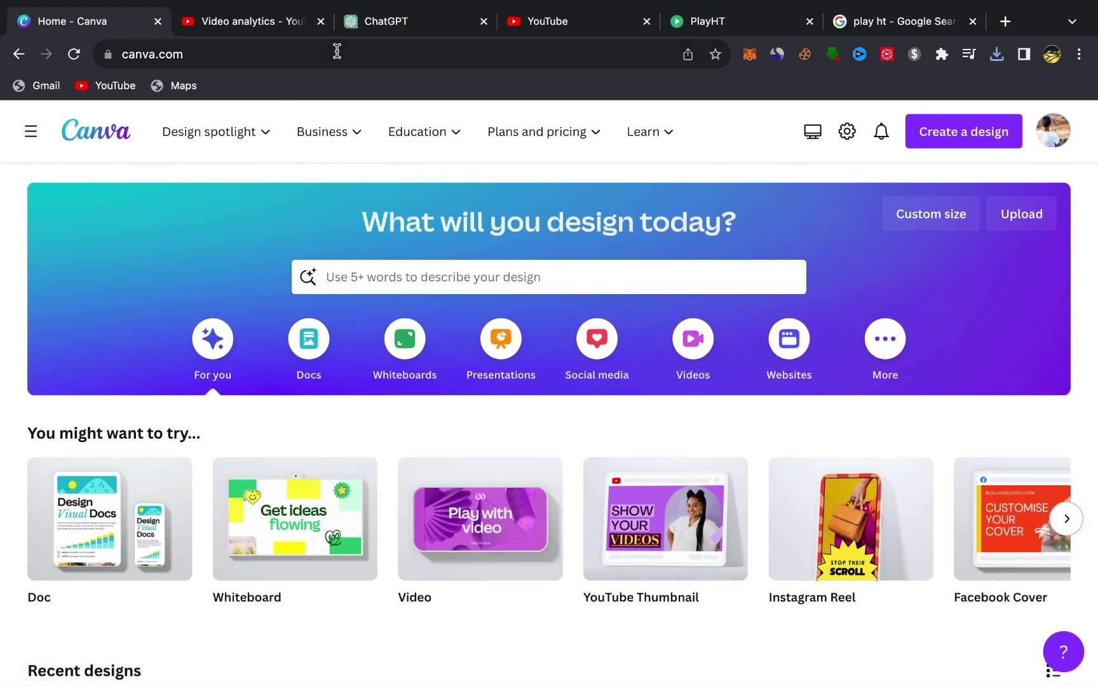
Step: Create a new blank video design and upload the voiceover file When we sleep o 1.wav from Downloads
{"action": "left_click", "coordinate": [468, 520]}
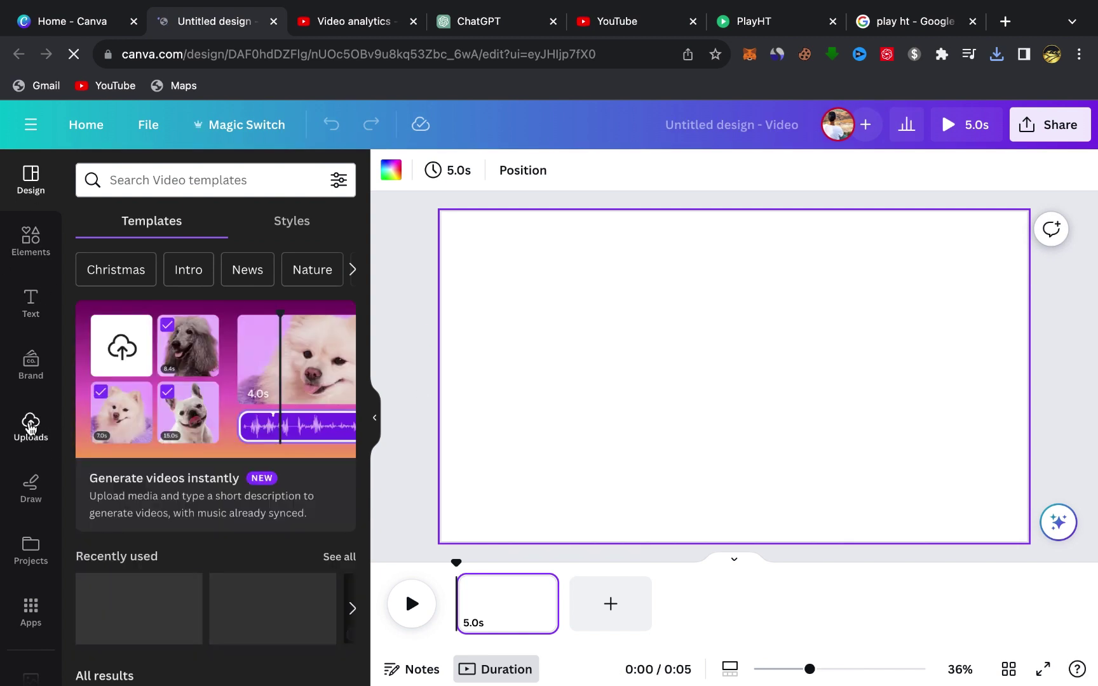
{"action": "left_click", "coordinate": [30, 427]}
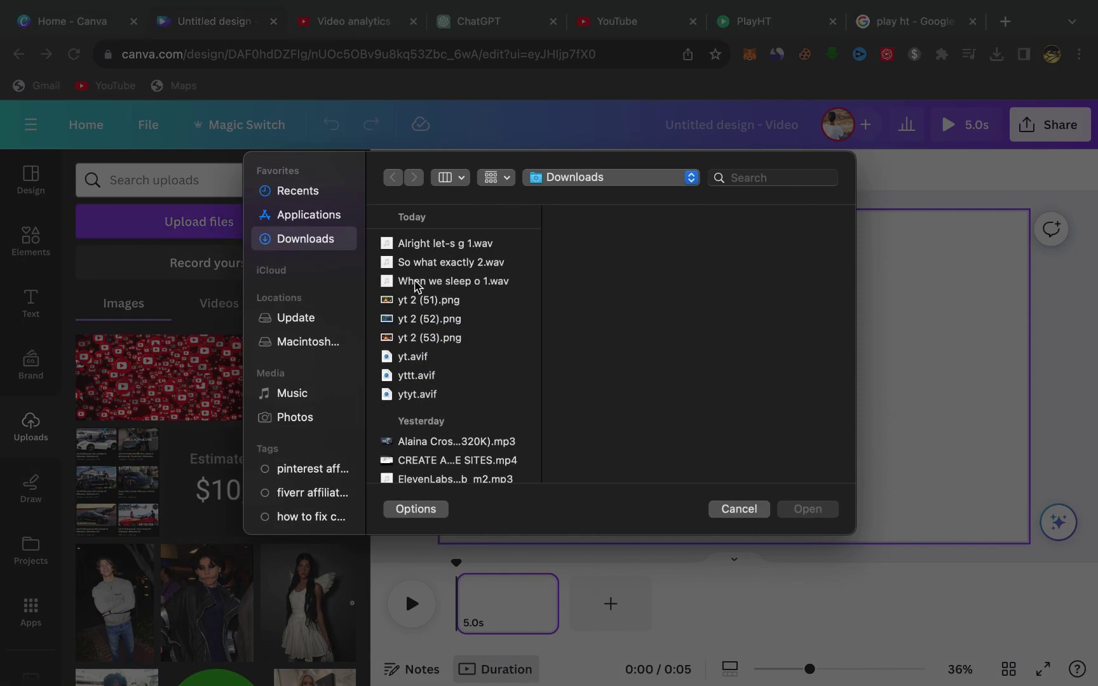
{"action": "left_click", "coordinate": [418, 281]}
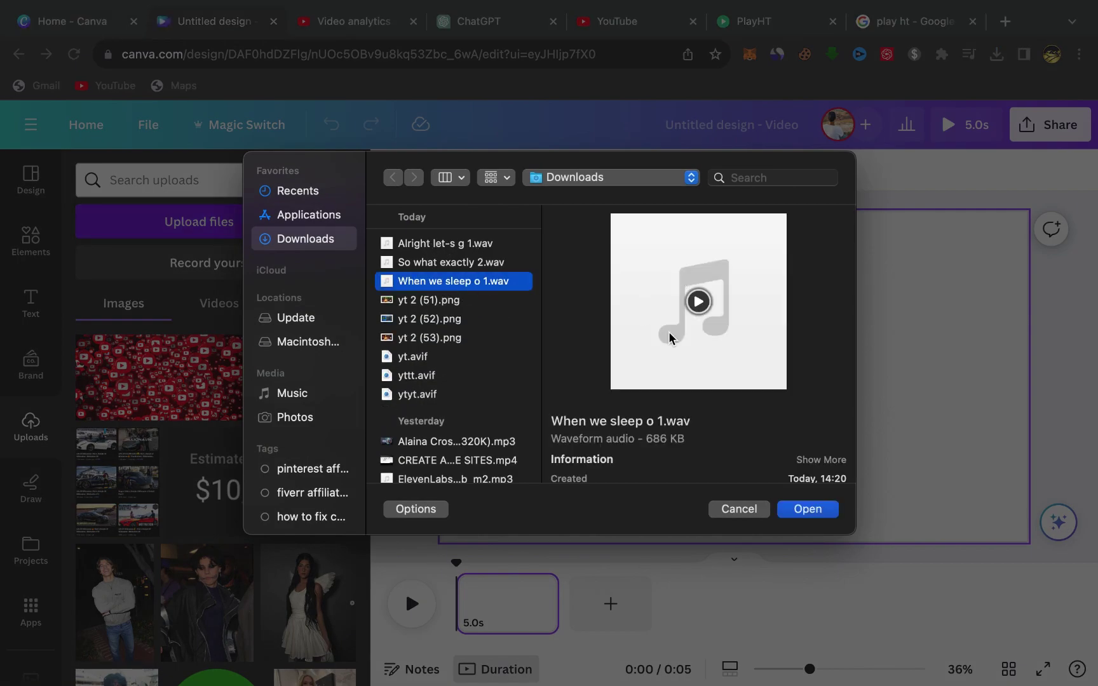
{"action": "left_click", "coordinate": [813, 512]}
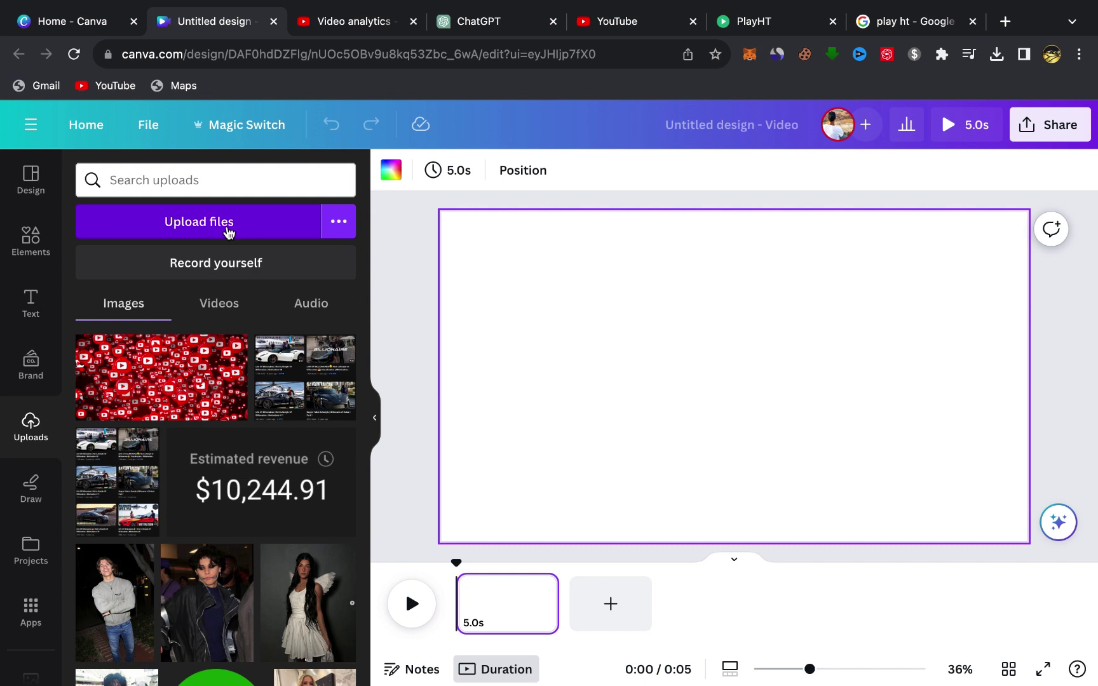
{"action": "left_click", "coordinate": [228, 232]}
{"action": "left_click", "coordinate": [427, 281]}
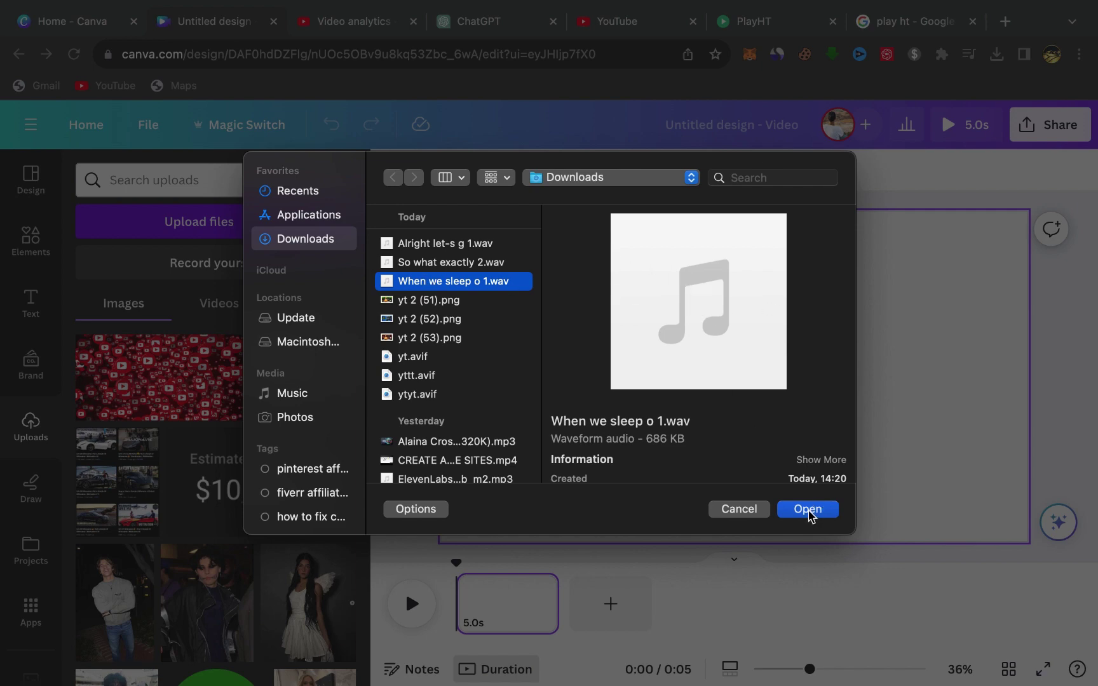
{"action": "left_click", "coordinate": [808, 510]}
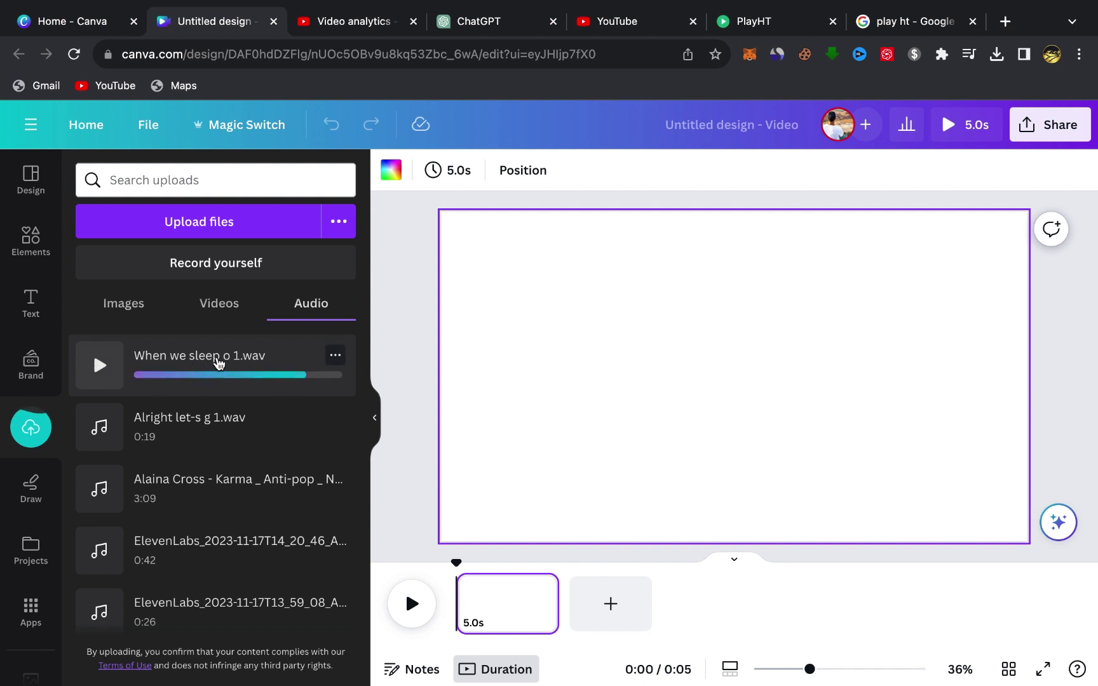
Step: Add the uploaded When we sleep o 1.wav voiceover to the timeline and append four blank pages
{"action": "left_click", "coordinate": [220, 362]}
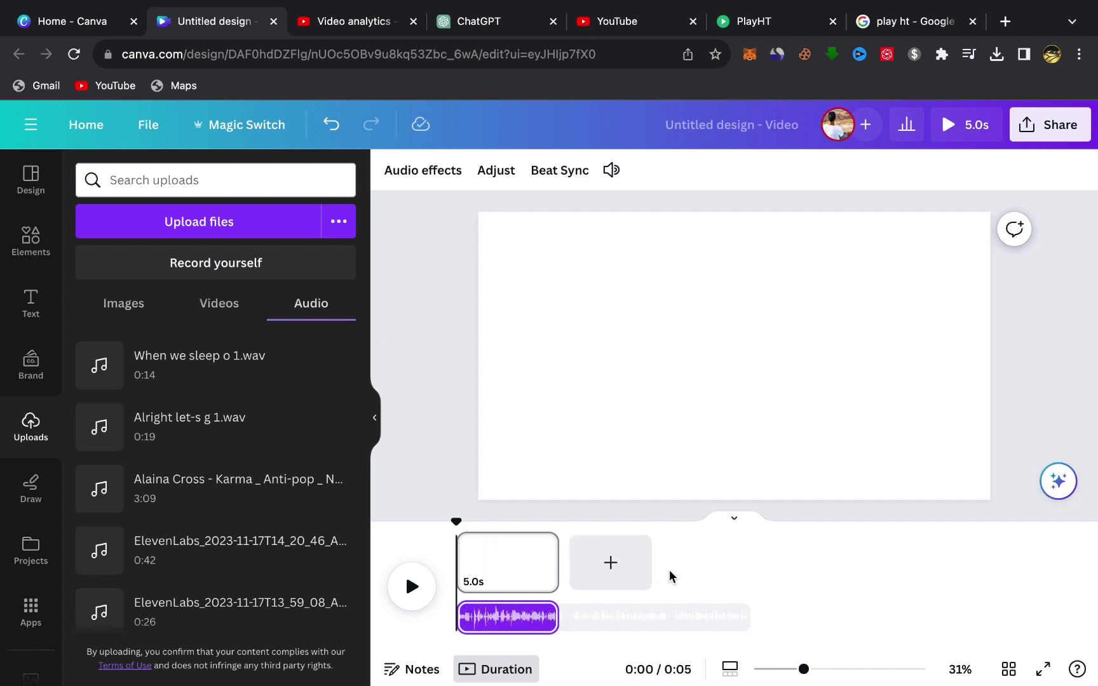
{"action": "left_click", "coordinate": [622, 572]}
{"action": "left_click", "coordinate": [726, 566]}
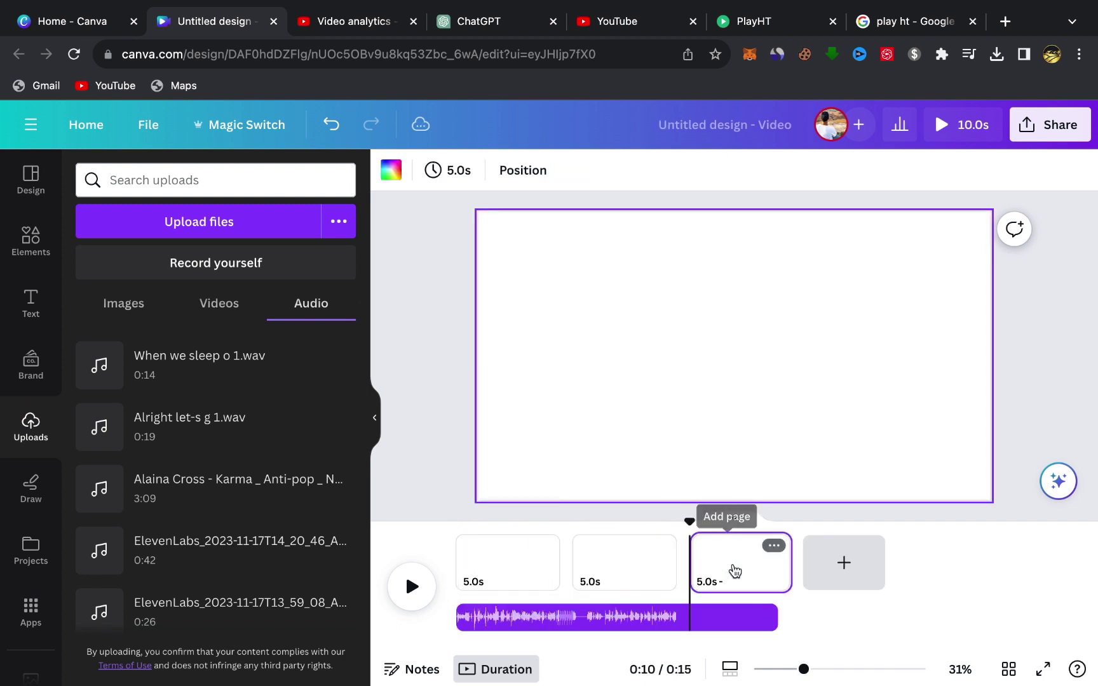
{"action": "left_click", "coordinate": [870, 571]}
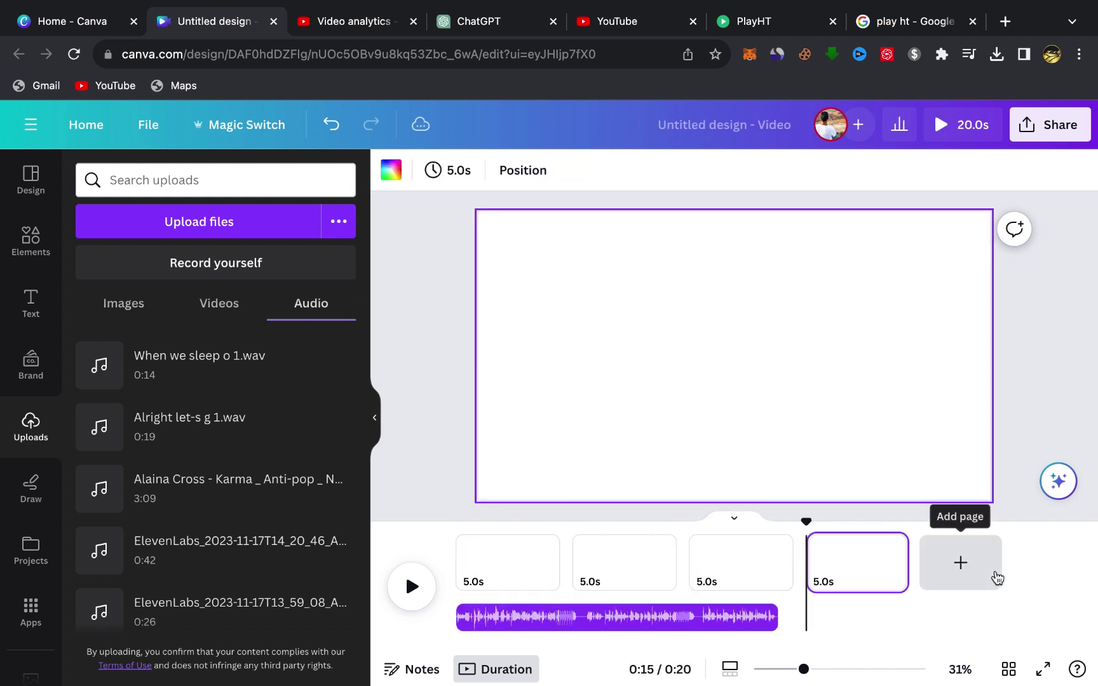
{"action": "left_click", "coordinate": [946, 575]}
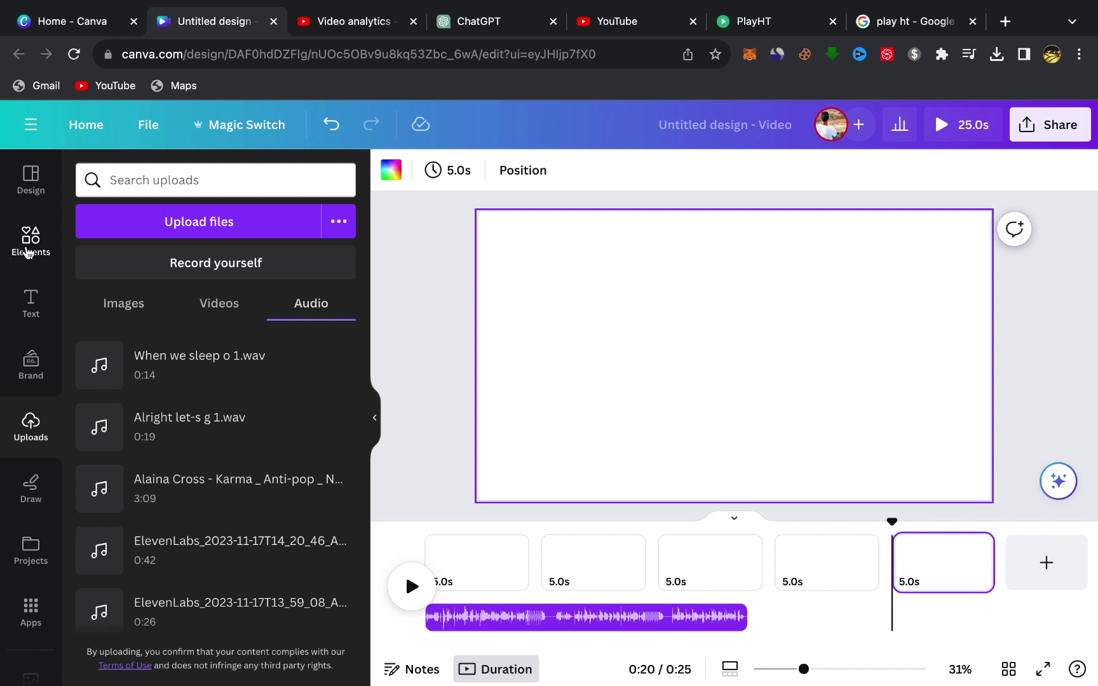
Step: Select the first page and search the elements library for "sleep", showing only videos
{"action": "left_click", "coordinate": [28, 251]}
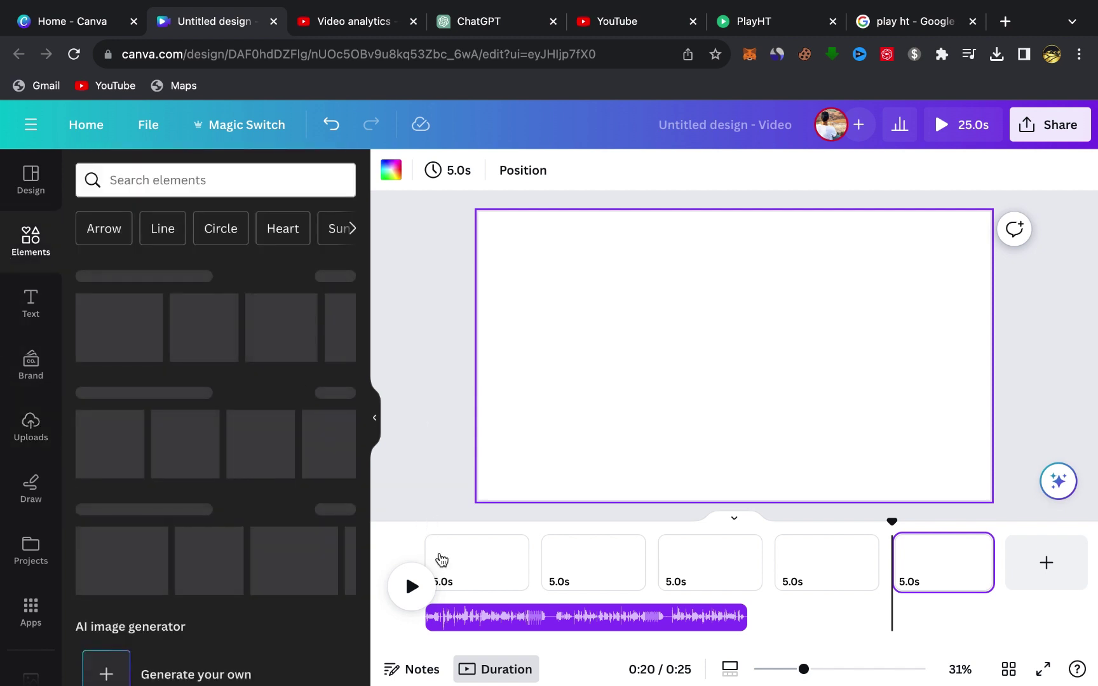
{"action": "left_click", "coordinate": [442, 559]}
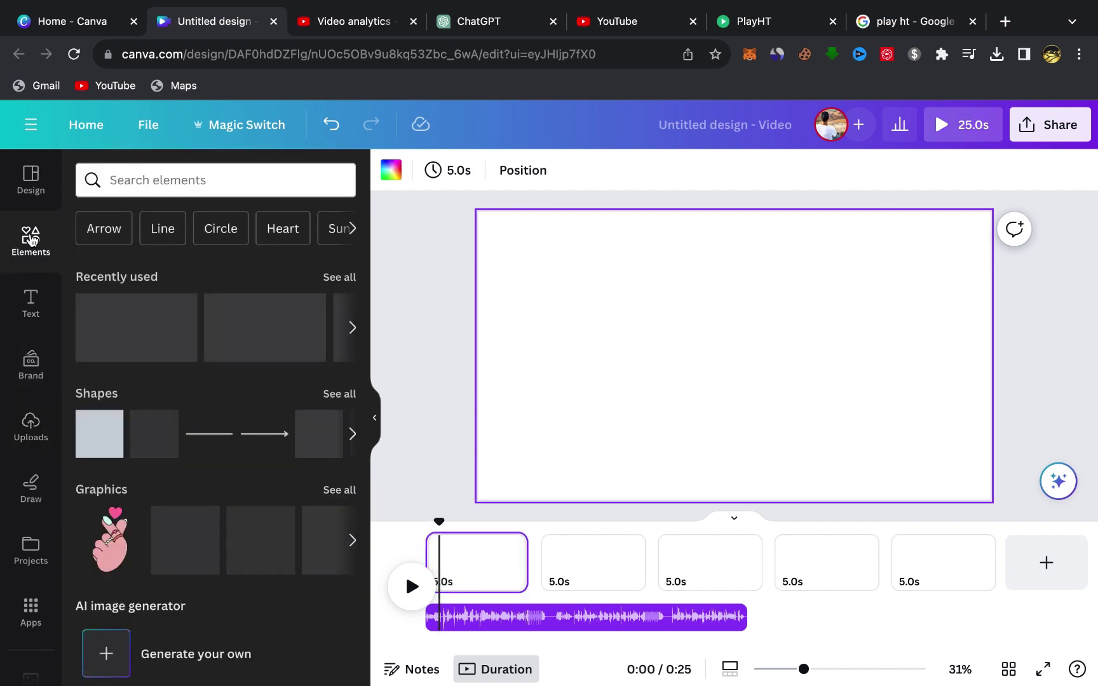
{"action": "left_click", "coordinate": [120, 181]}
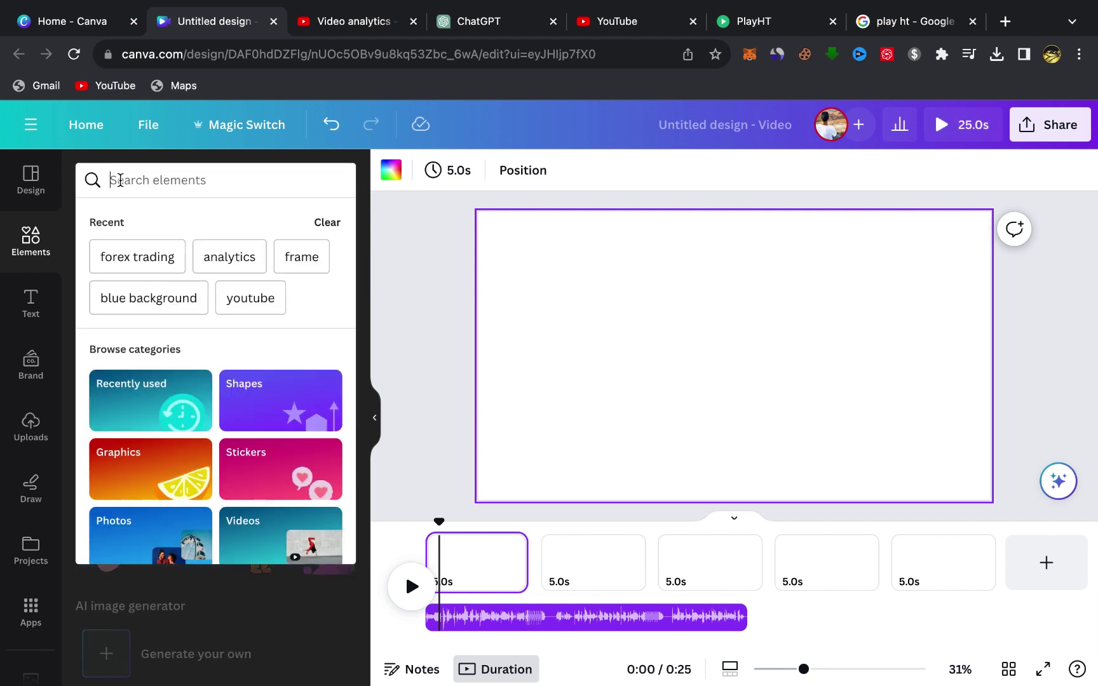
{"action": "type", "text": "slee"}
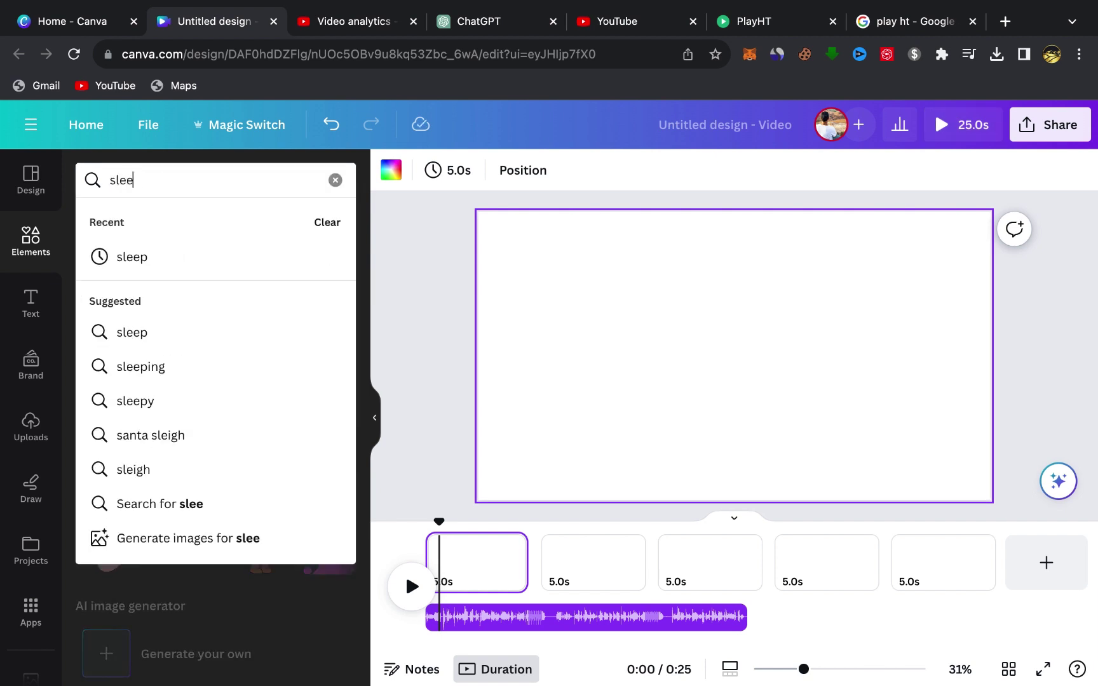
{"action": "type", "text": "p"}
{"action": "key", "text": "Return"}
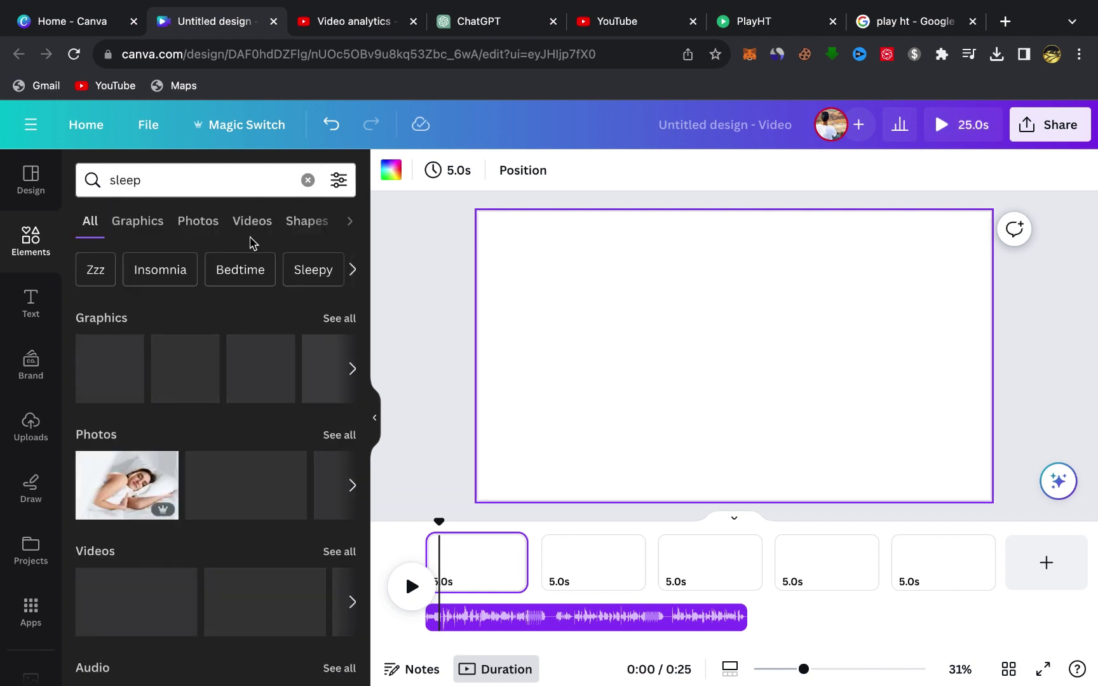
{"action": "left_click", "coordinate": [262, 228]}
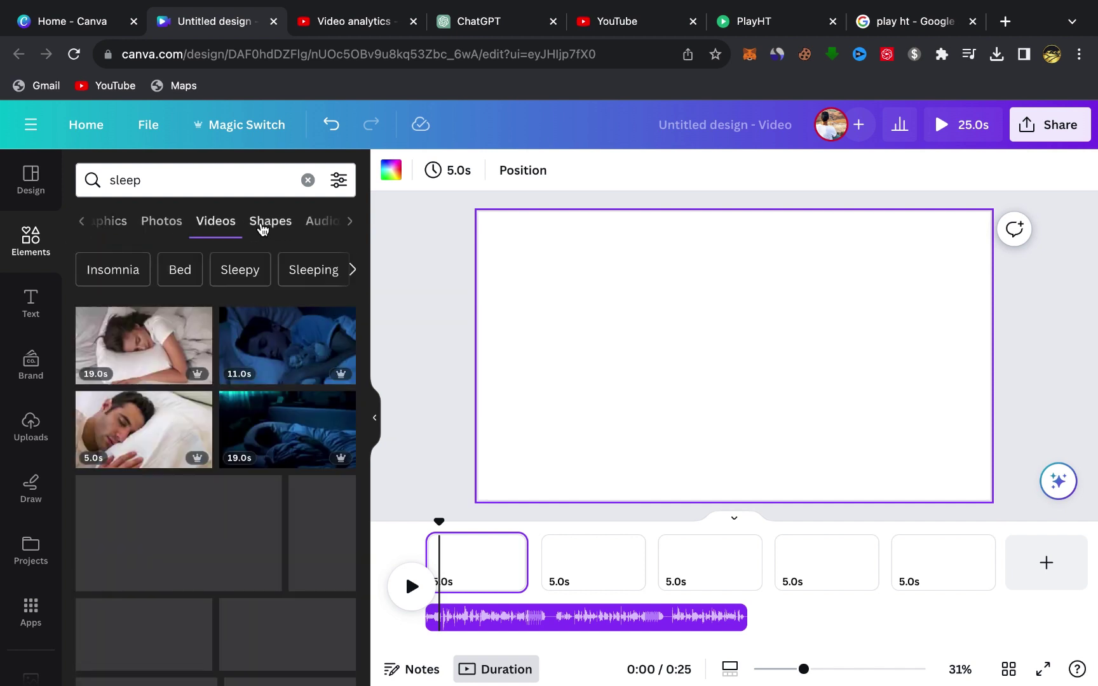
Step: Fill the first page with the 19-second clip of a woman asleep on a white pillow as background and trim it to 3.1 seconds
{"action": "left_click", "coordinate": [132, 346]}
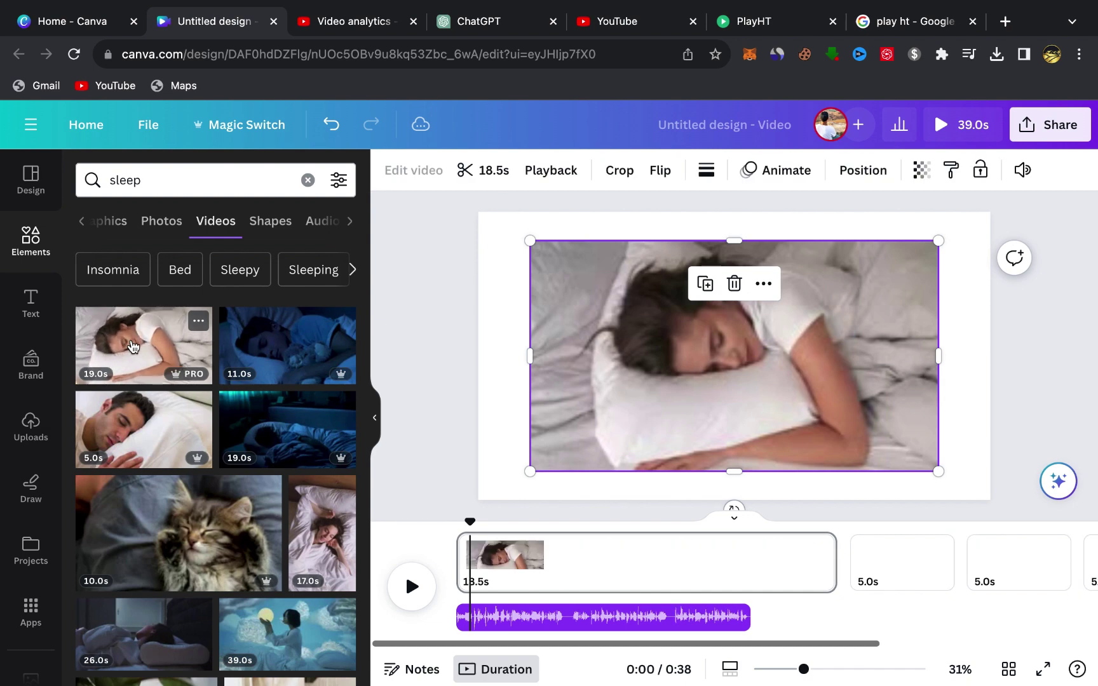
{"action": "mouse_move", "coordinate": [576, 321]}
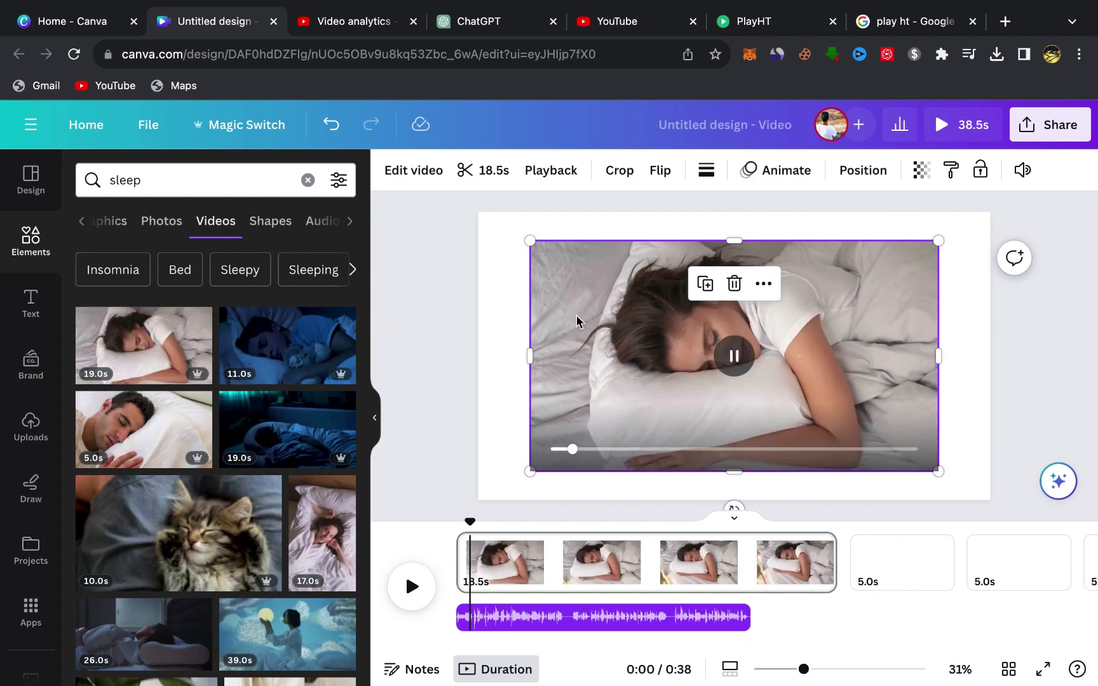
{"action": "left_click", "coordinate": [763, 284]}
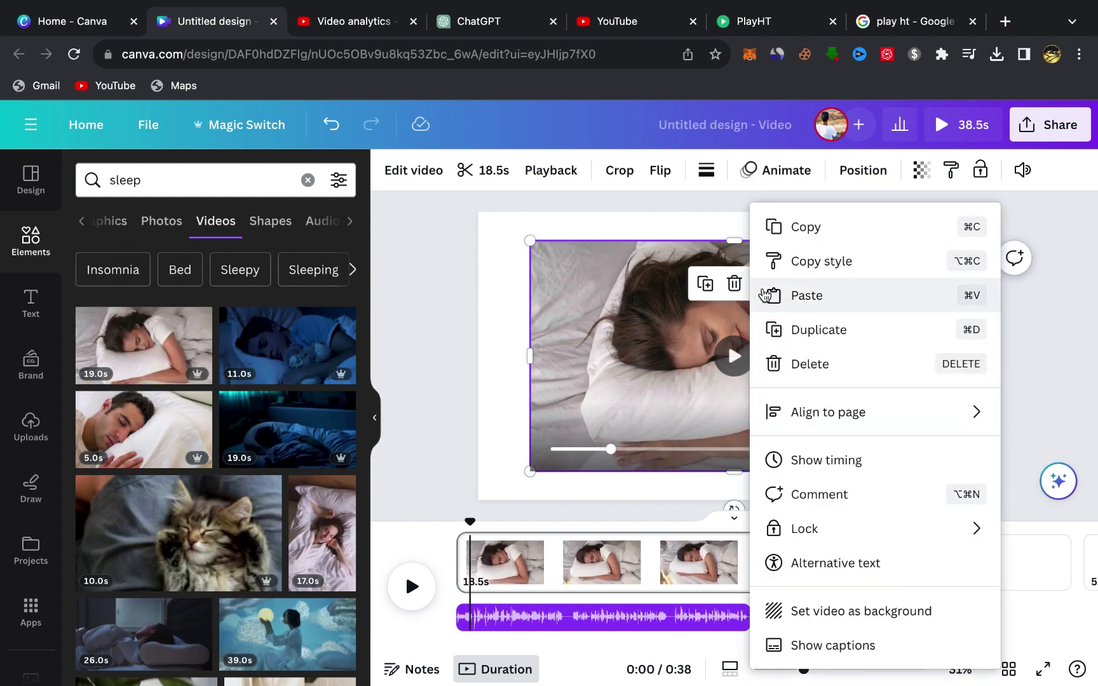
{"action": "left_click", "coordinate": [802, 611]}
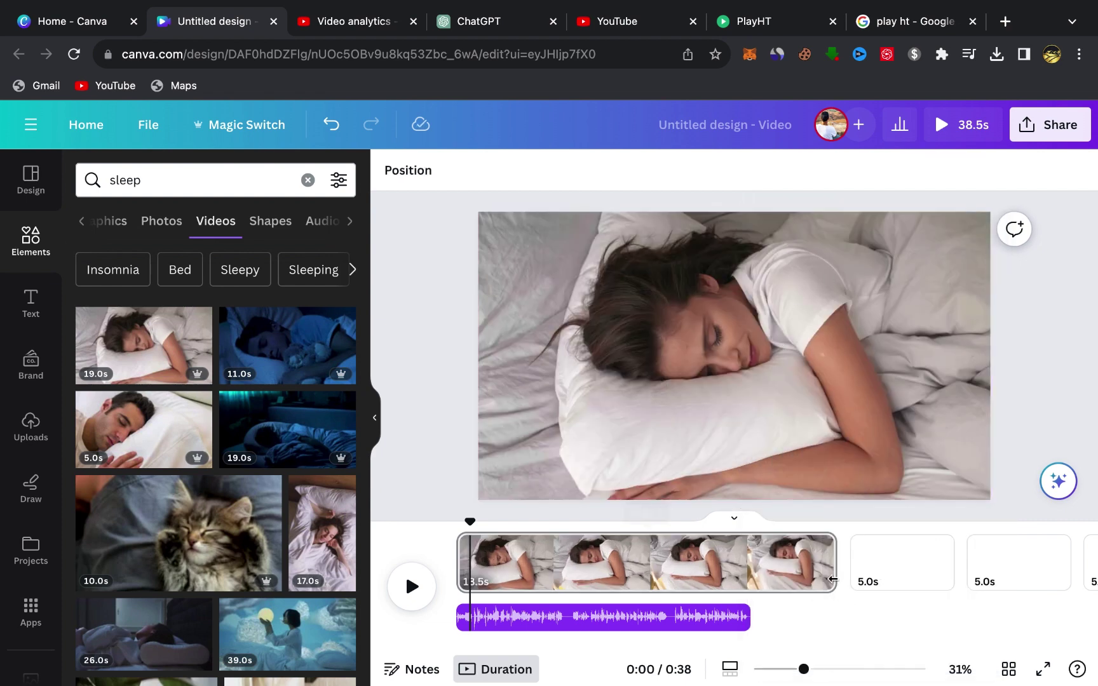
{"action": "left_click_drag", "start_coordinate": [832, 579], "coordinate": [516, 552]}
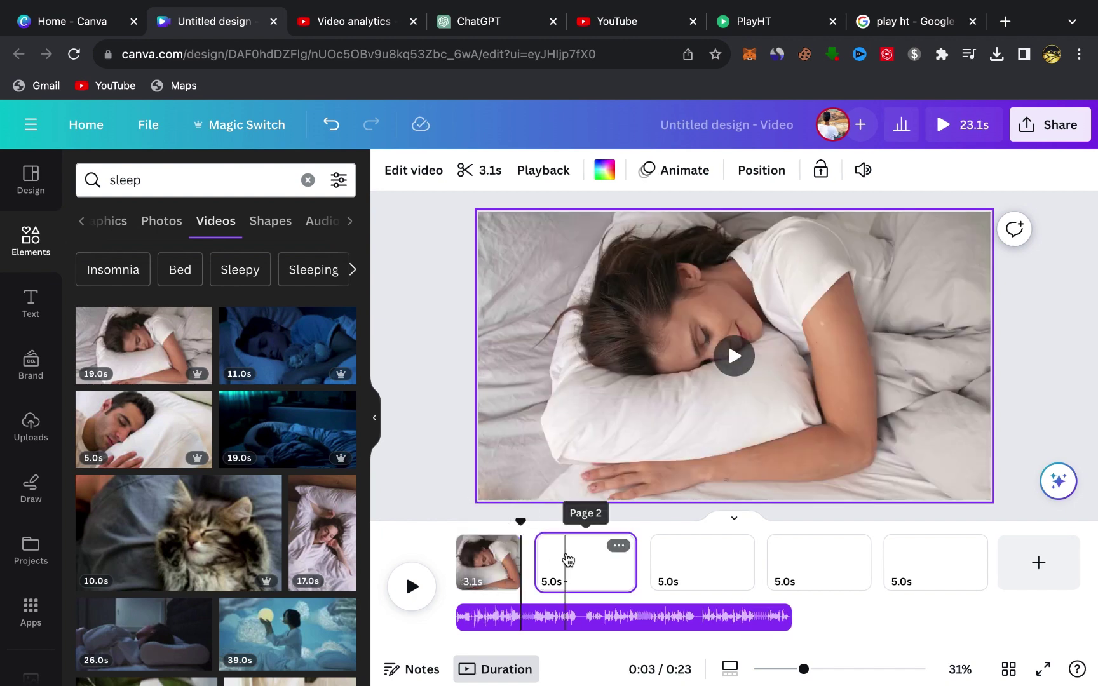
Step: Fill the second page with the 11-second blue-lit clip of a sleeper with a teddy bear as background and trim it to 3.1 seconds
{"action": "left_click", "coordinate": [568, 559]}
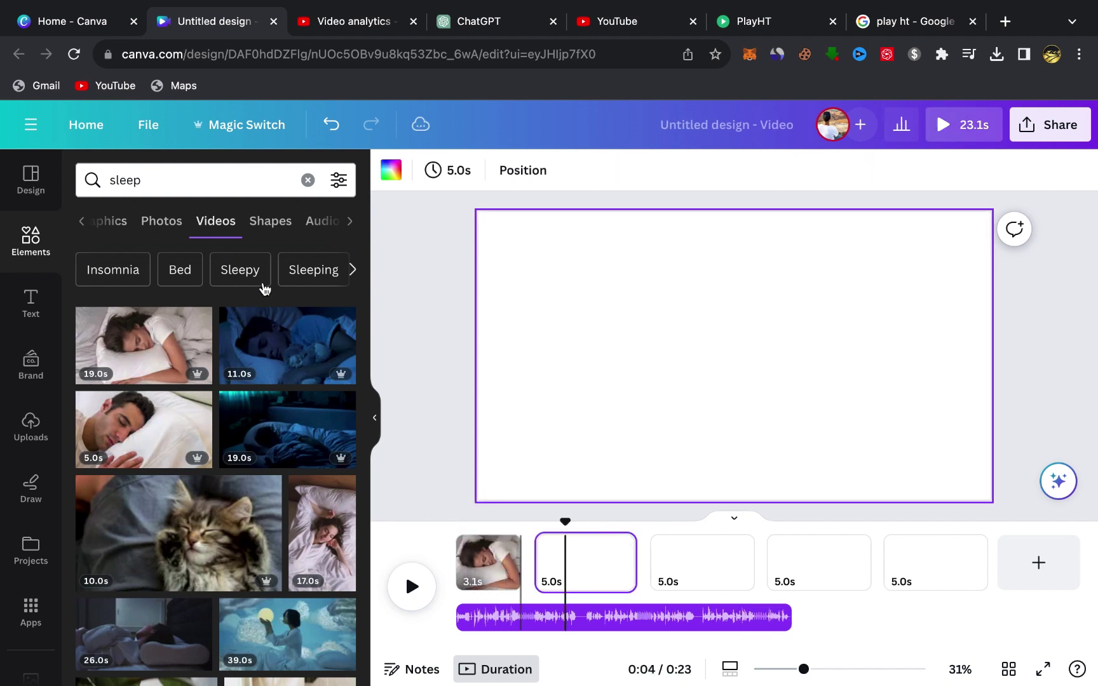
{"action": "left_click", "coordinate": [286, 346]}
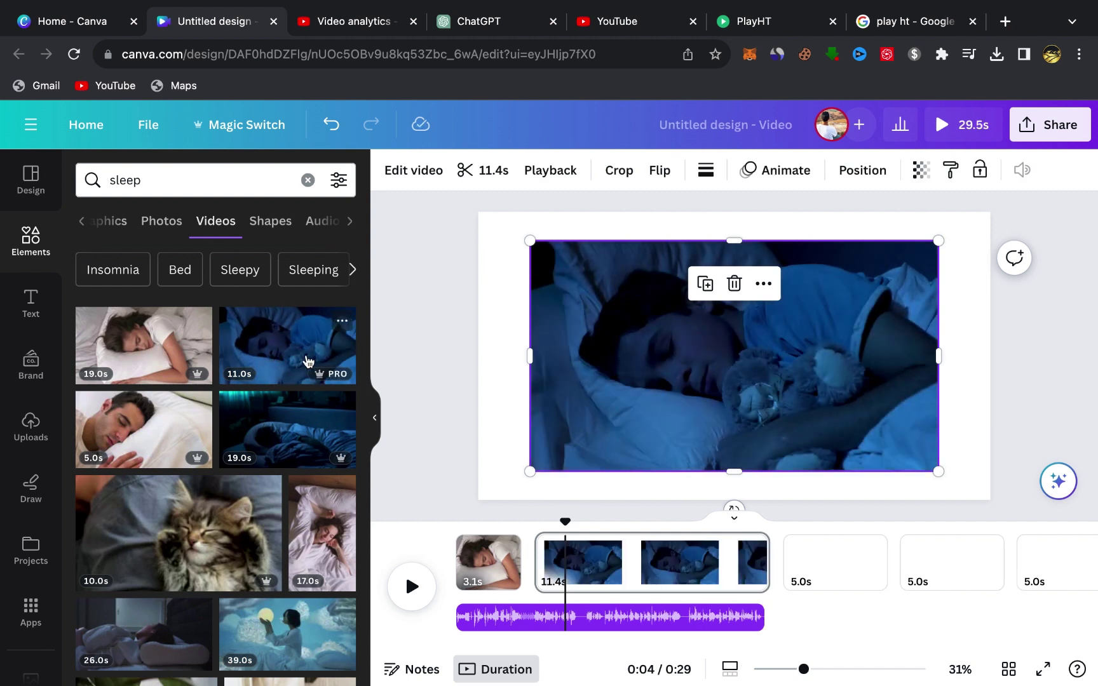
{"action": "left_click", "coordinate": [763, 283]}
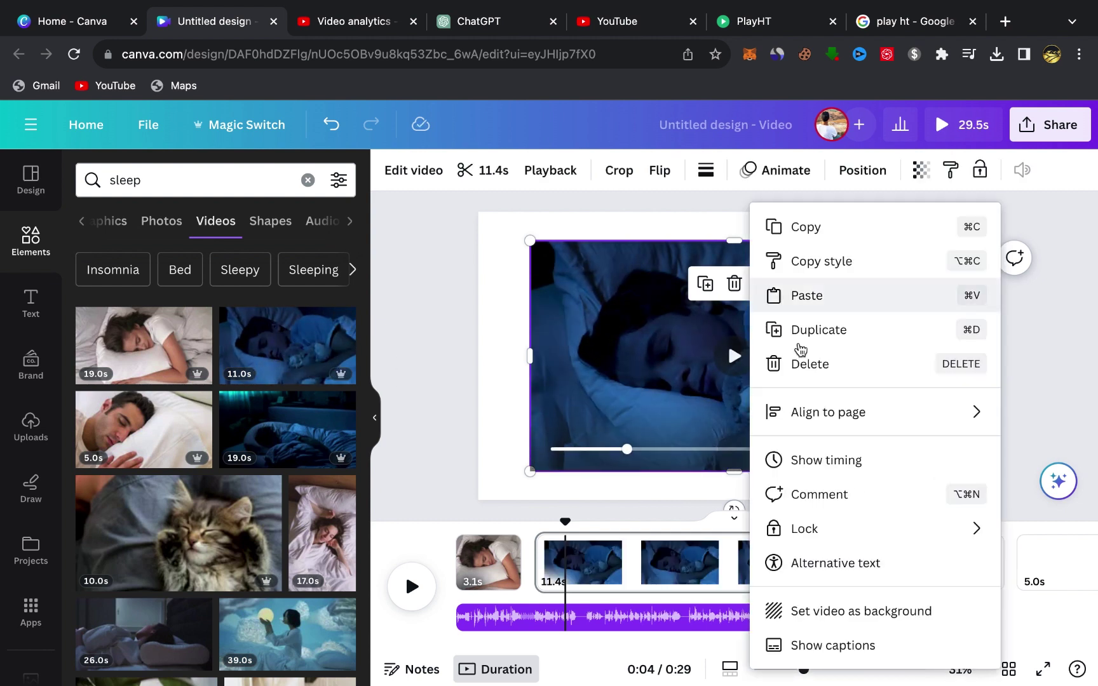
{"action": "left_click", "coordinate": [840, 610]}
{"action": "left_click_drag", "start_coordinate": [739, 574], "coordinate": [599, 554]}
Step: Fill the third page with the 38-second clip of a sleeper behind green leaves, set as the background
{"action": "left_click", "coordinate": [641, 561]}
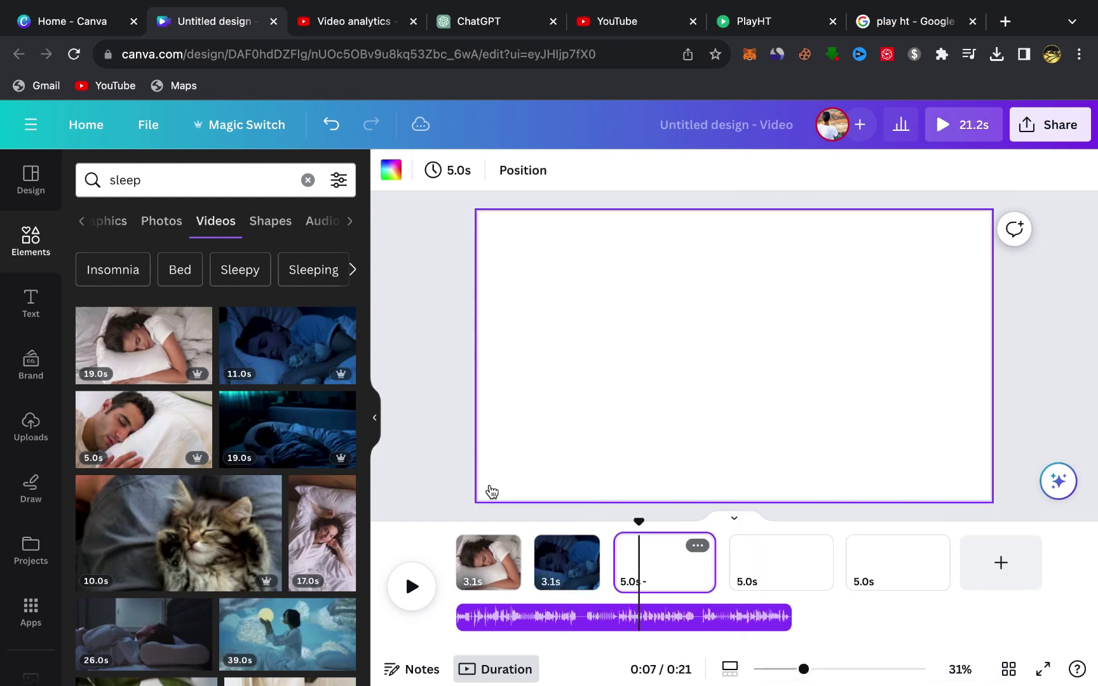
{"action": "scroll", "coordinate": [234, 477], "scroll_direction": "down", "scroll_amount": 2}
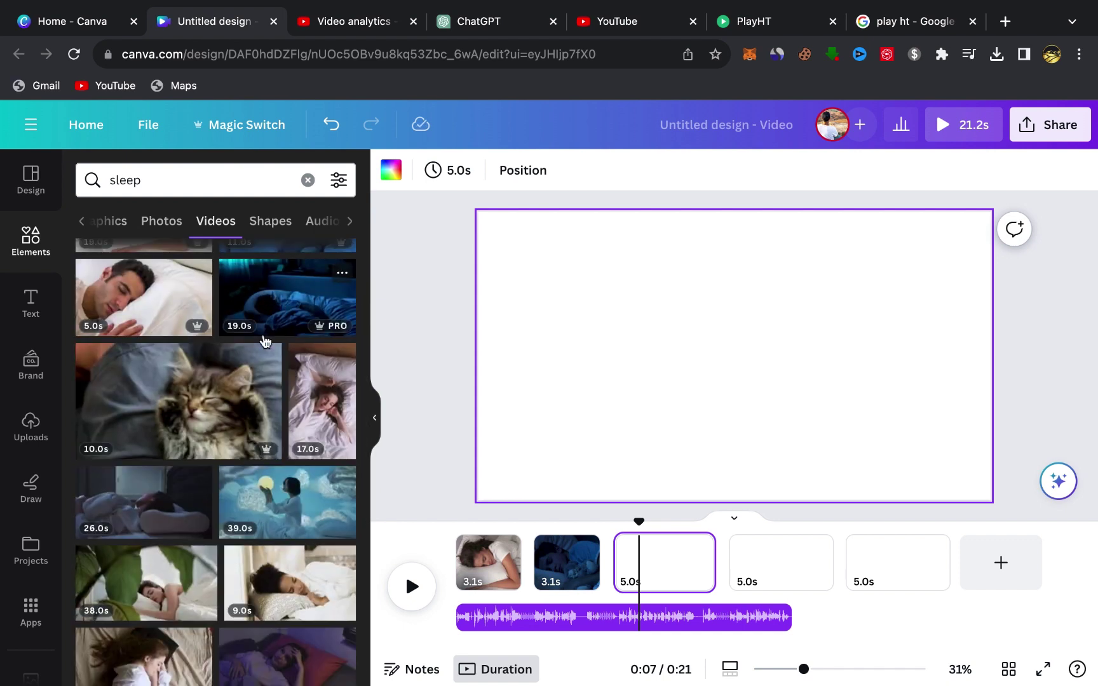
{"action": "scroll", "coordinate": [267, 381], "scroll_direction": "down", "scroll_amount": 2}
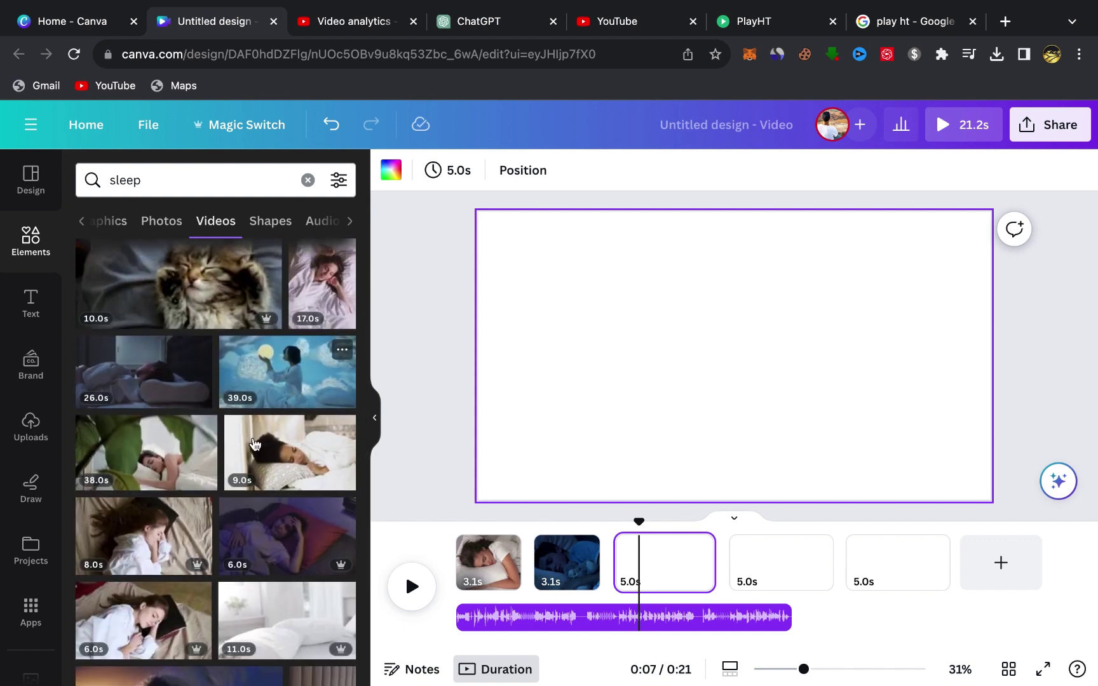
{"action": "scroll", "coordinate": [267, 406], "scroll_direction": "down", "scroll_amount": 2}
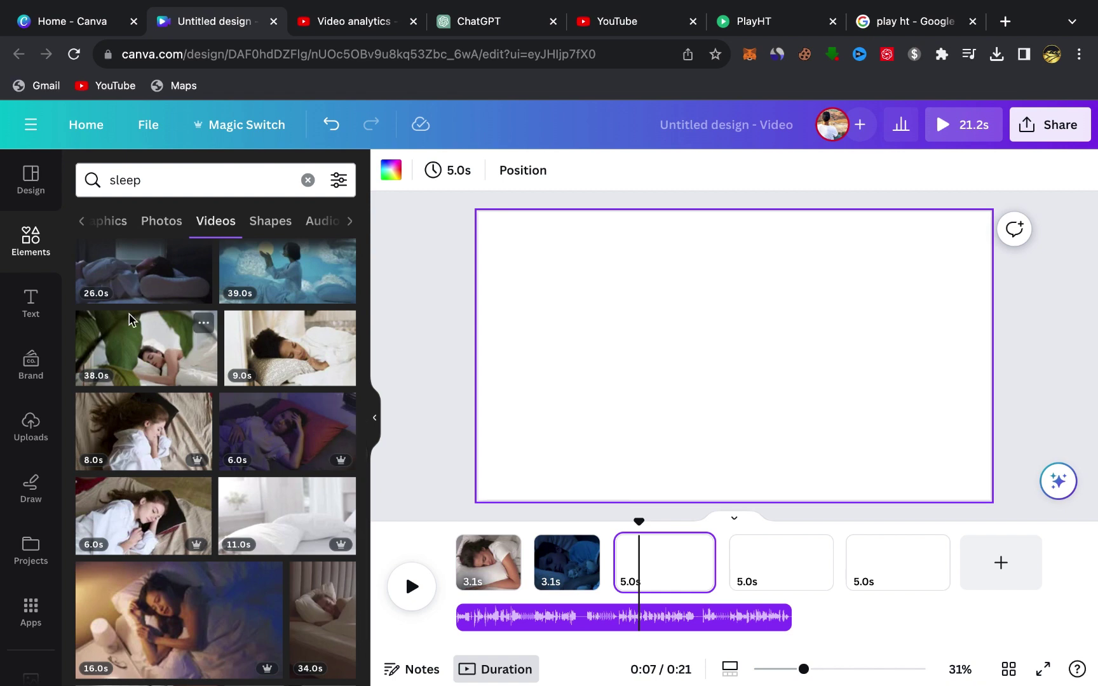
{"action": "left_click", "coordinate": [159, 357]}
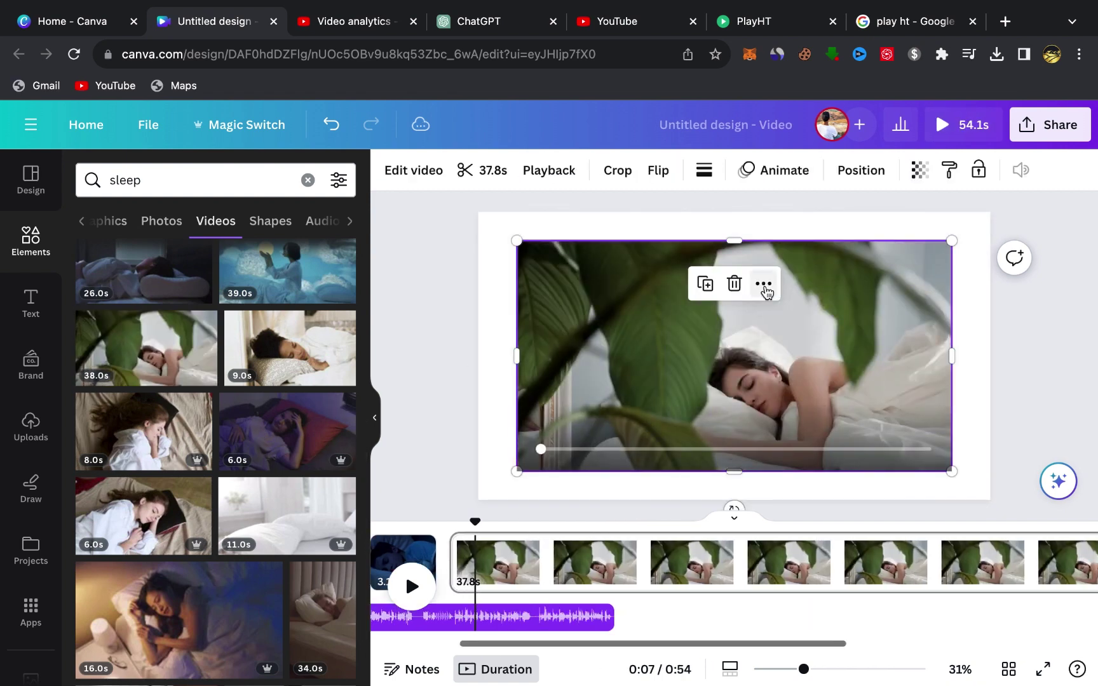
{"action": "left_click", "coordinate": [762, 284]}
{"action": "left_click", "coordinate": [780, 611]}
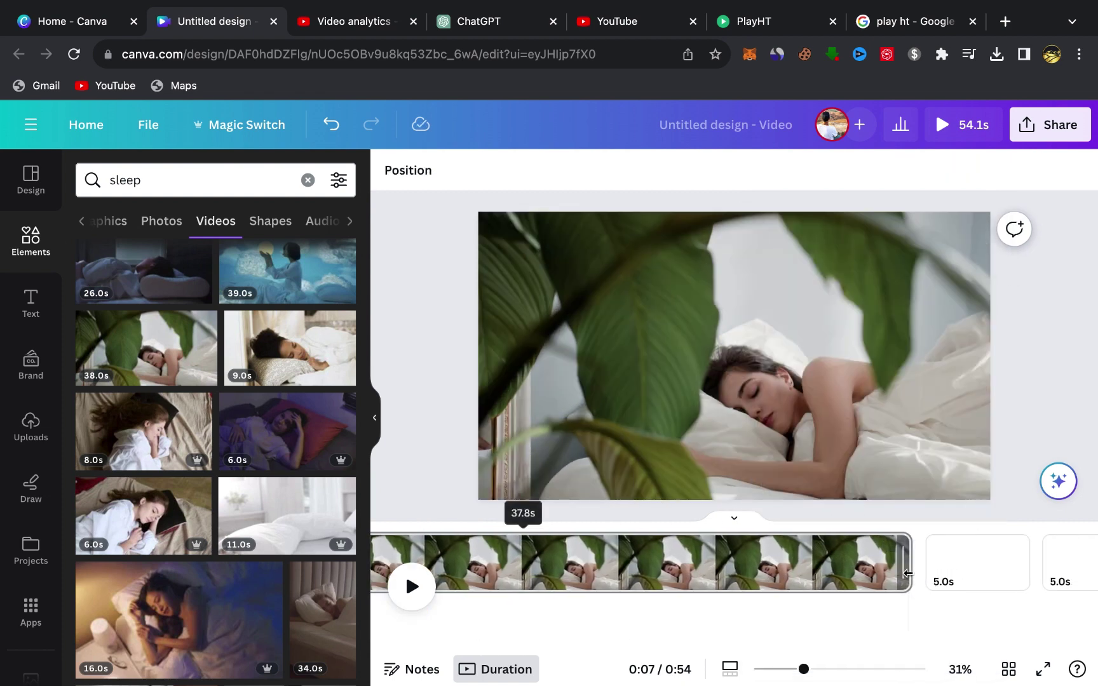
Step: Trim the third page's green-leaves clip to 3.2 seconds
{"action": "left_click", "coordinate": [739, 575]}
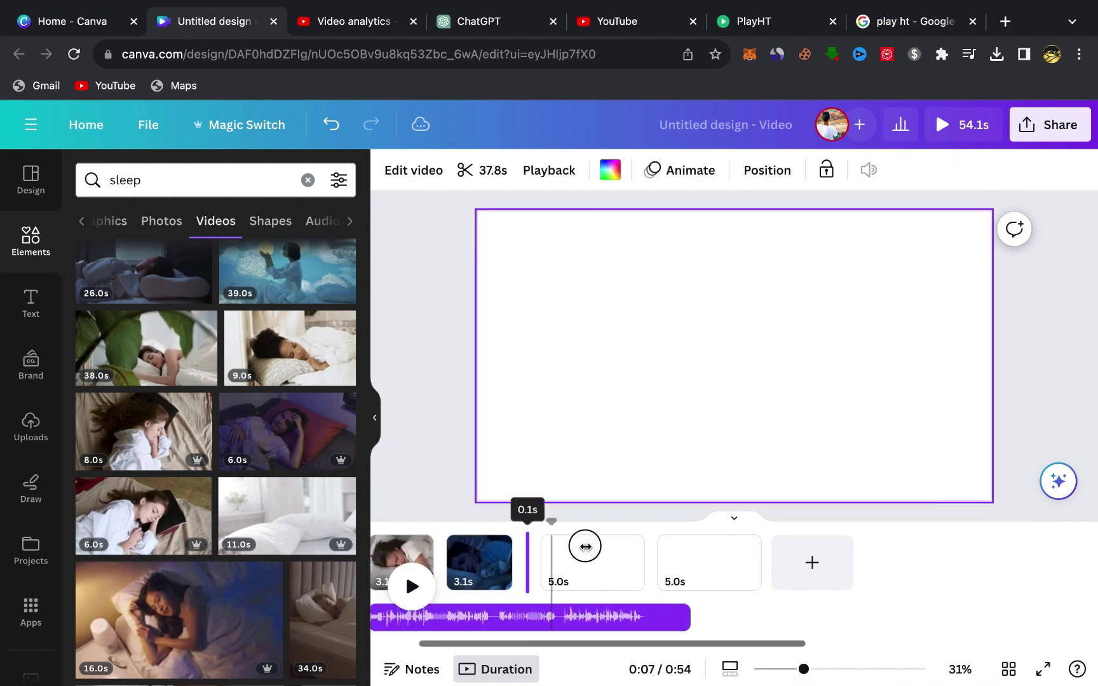
{"action": "left_click_drag", "start_coordinate": [767, 559], "coordinate": [633, 567]}
{"action": "left_click", "coordinate": [737, 562]}
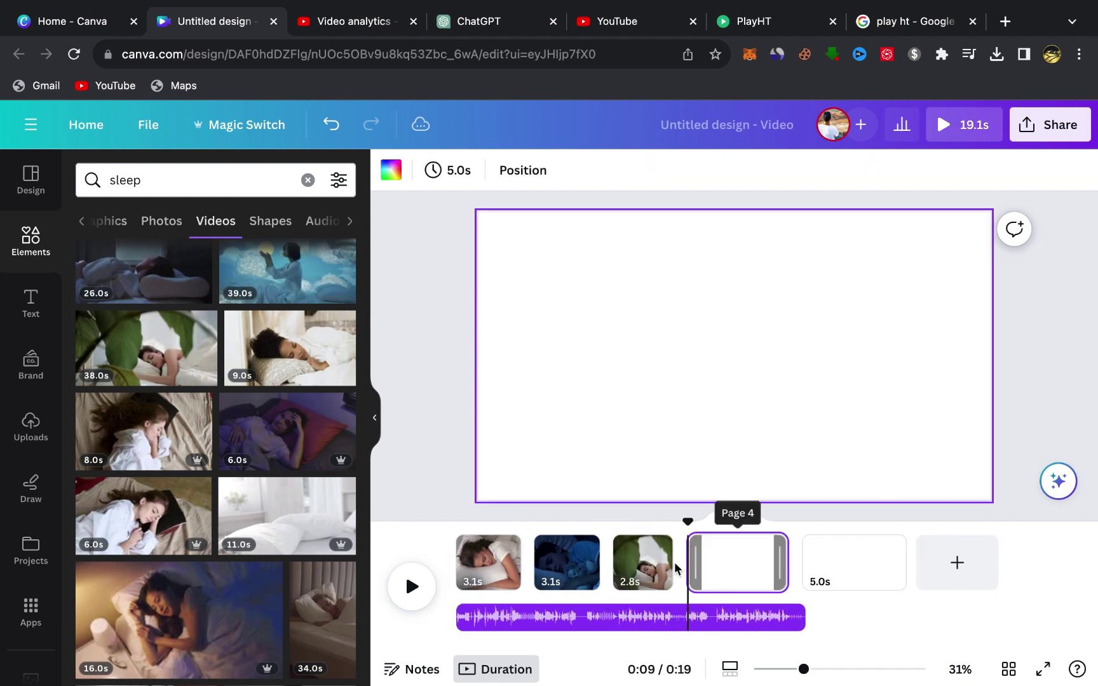
{"action": "left_click_drag", "start_coordinate": [661, 569], "coordinate": [686, 560]}
Step: Fill the fourth page with the 17-second clip of a woman asleep on light-blue bedding as background and trim it to 4.6 seconds
{"action": "left_click", "coordinate": [710, 561]}
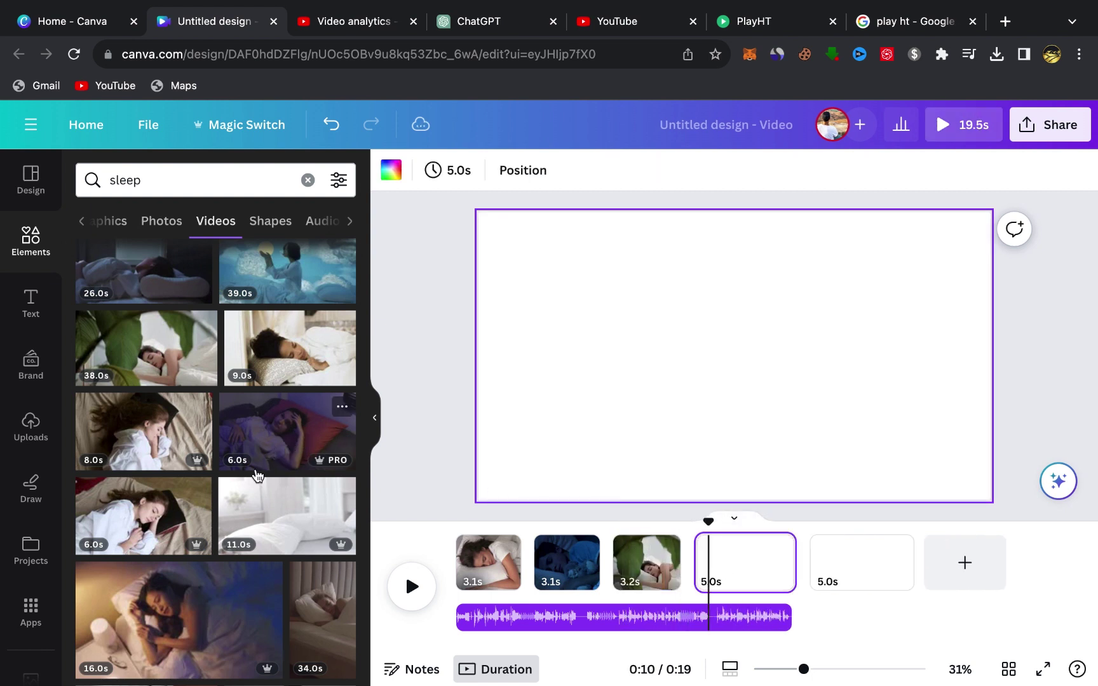
{"action": "scroll", "coordinate": [233, 510], "scroll_direction": "down", "scroll_amount": 2}
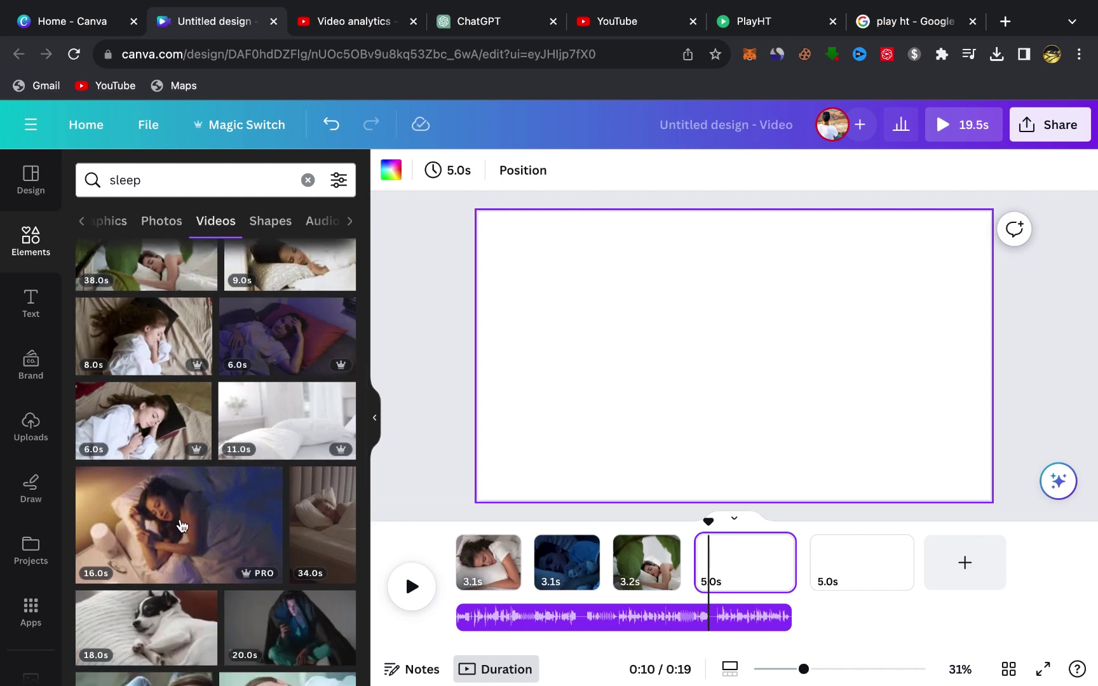
{"action": "scroll", "coordinate": [242, 421], "scroll_direction": "down", "scroll_amount": 4}
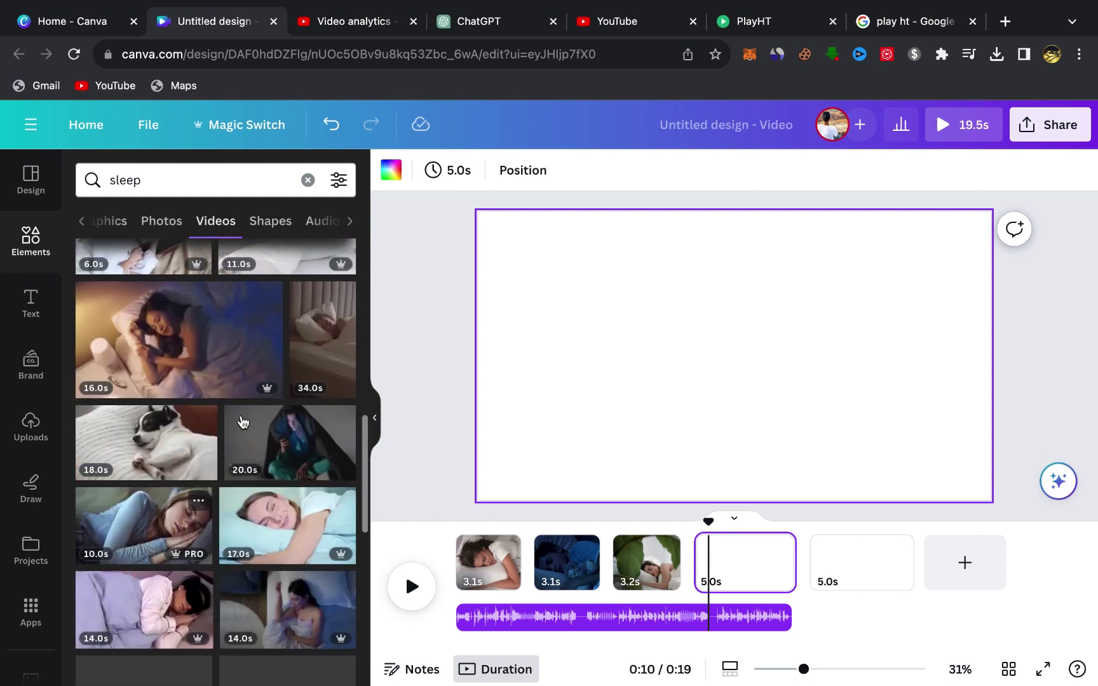
{"action": "left_click", "coordinate": [280, 520]}
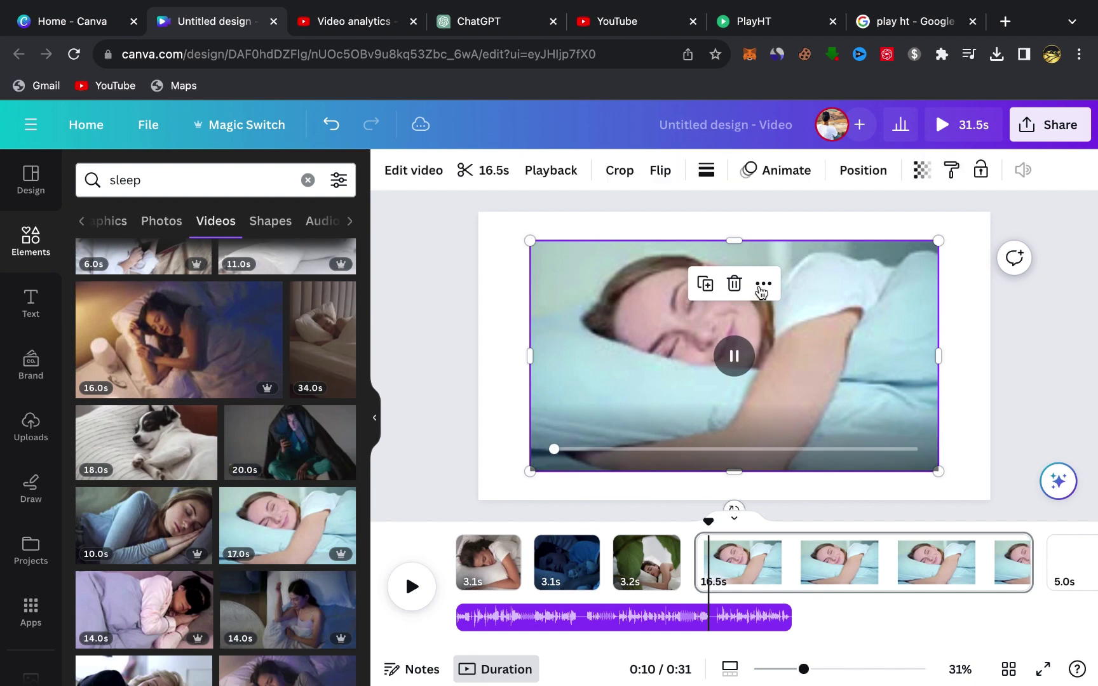
{"action": "left_click", "coordinate": [763, 283]}
{"action": "left_click", "coordinate": [802, 611]}
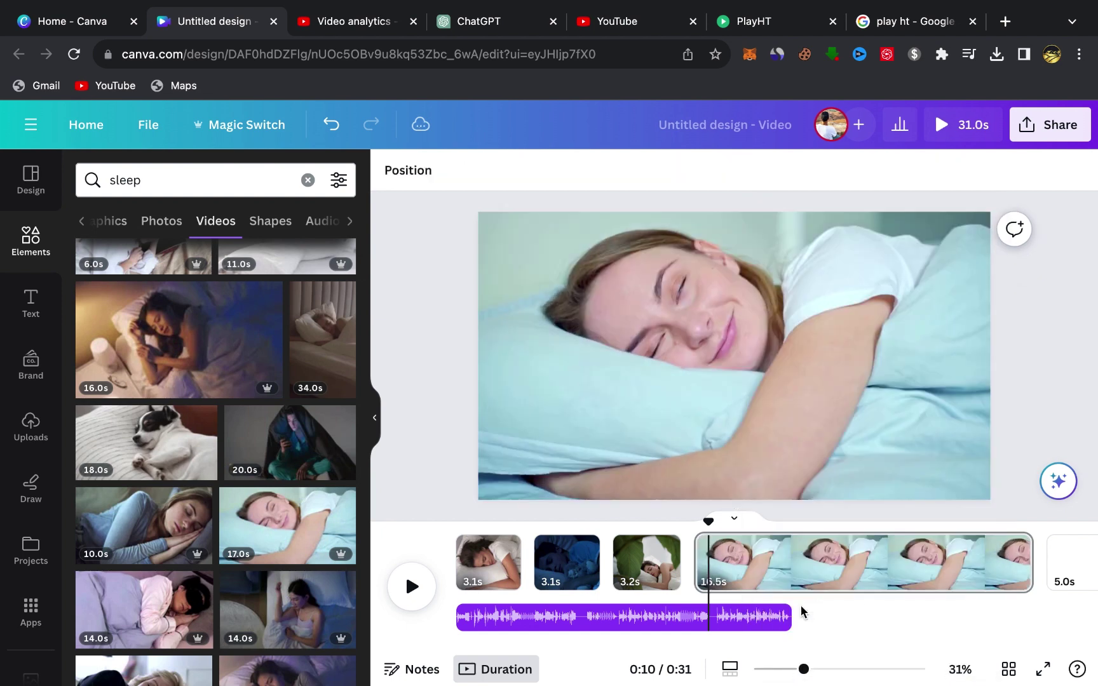
{"action": "left_click_drag", "start_coordinate": [1024, 569], "coordinate": [712, 558]}
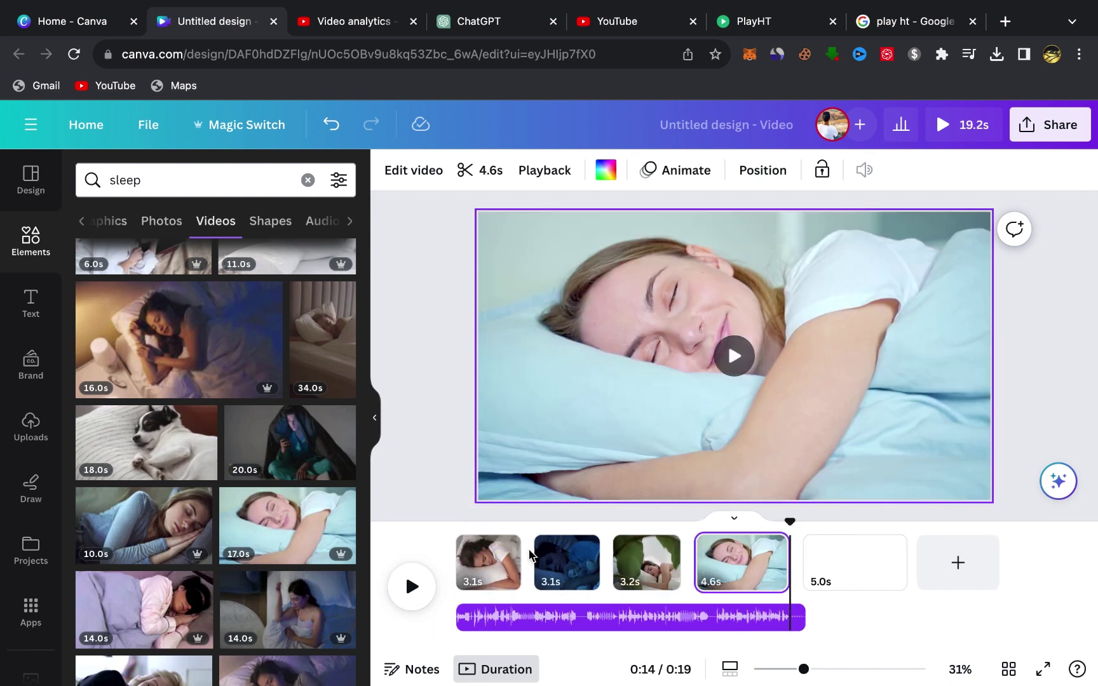
Step: Add a Dissolve transition of 0.3 seconds after the first page and apply it between all pages
{"action": "mouse_move", "coordinate": [535, 548]}
{"action": "left_click", "coordinate": [537, 578]}
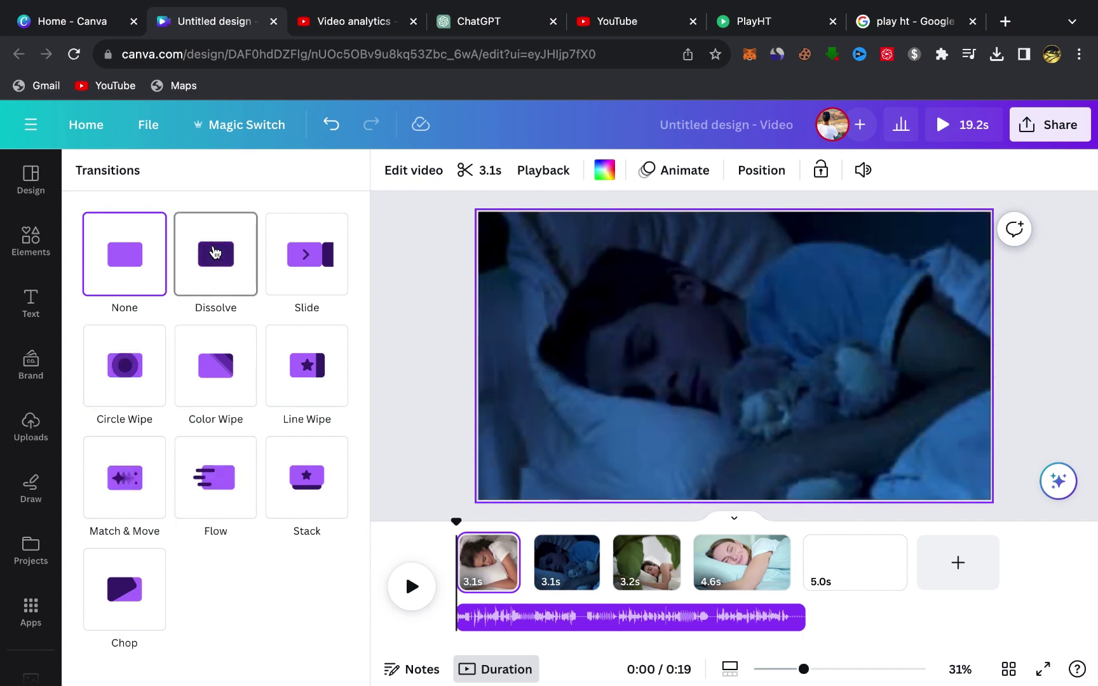
{"action": "left_click", "coordinate": [214, 253]}
{"action": "left_click", "coordinate": [155, 380]}
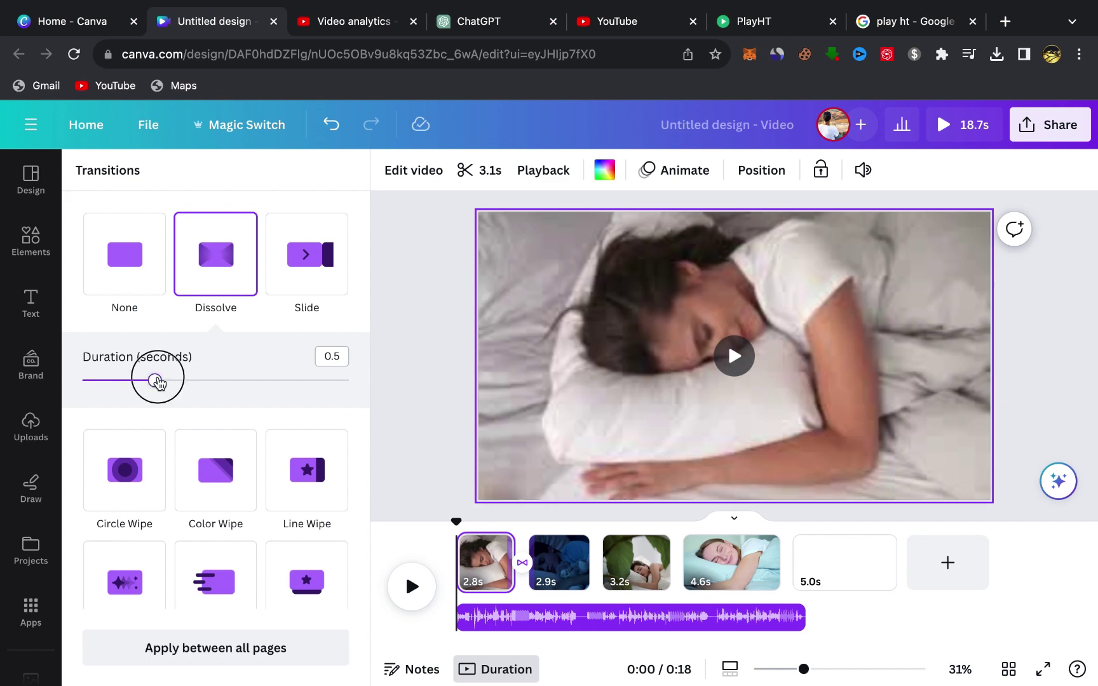
{"action": "left_click_drag", "start_coordinate": [157, 382], "coordinate": [118, 379]}
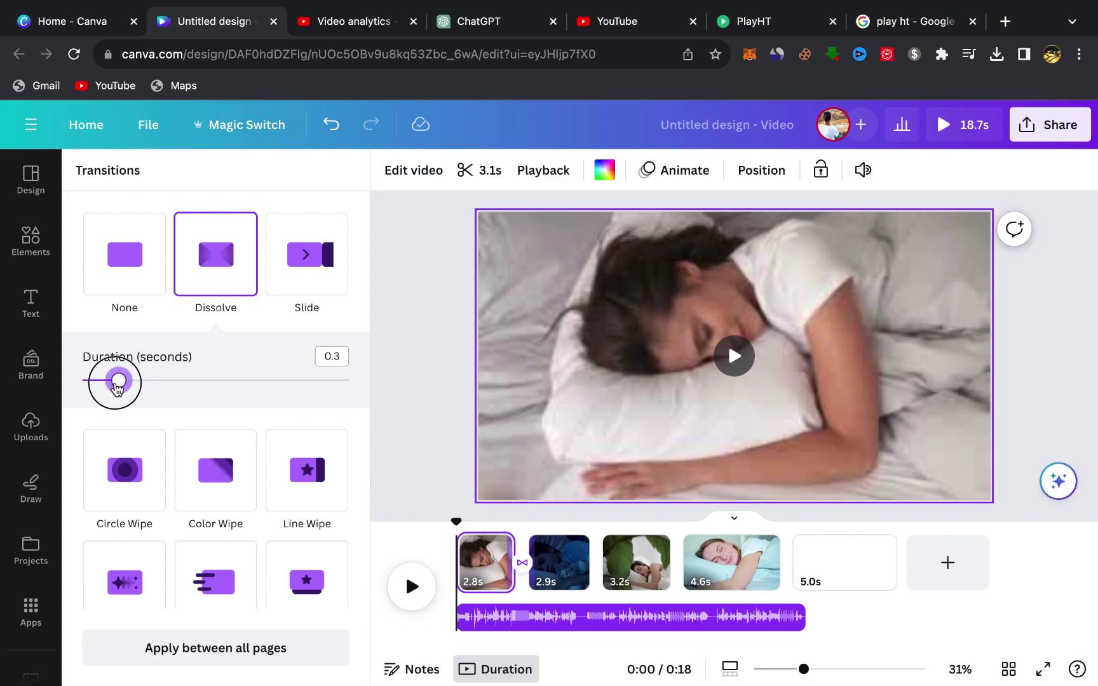
{"action": "left_click", "coordinate": [210, 643]}
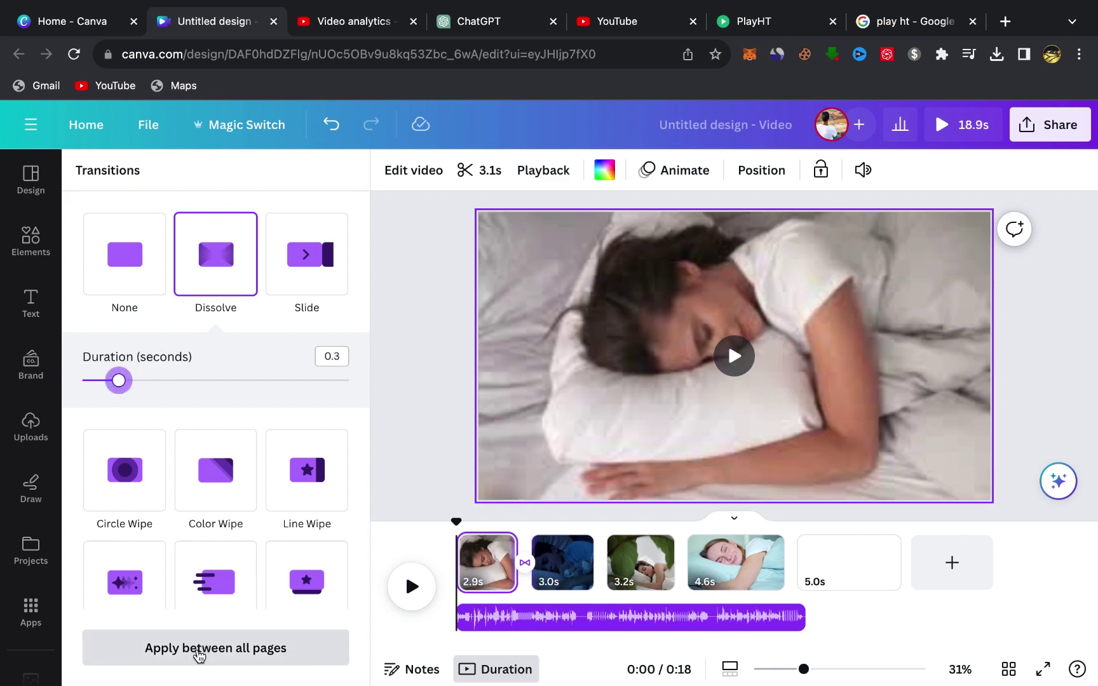
{"action": "left_click", "coordinate": [442, 418]}
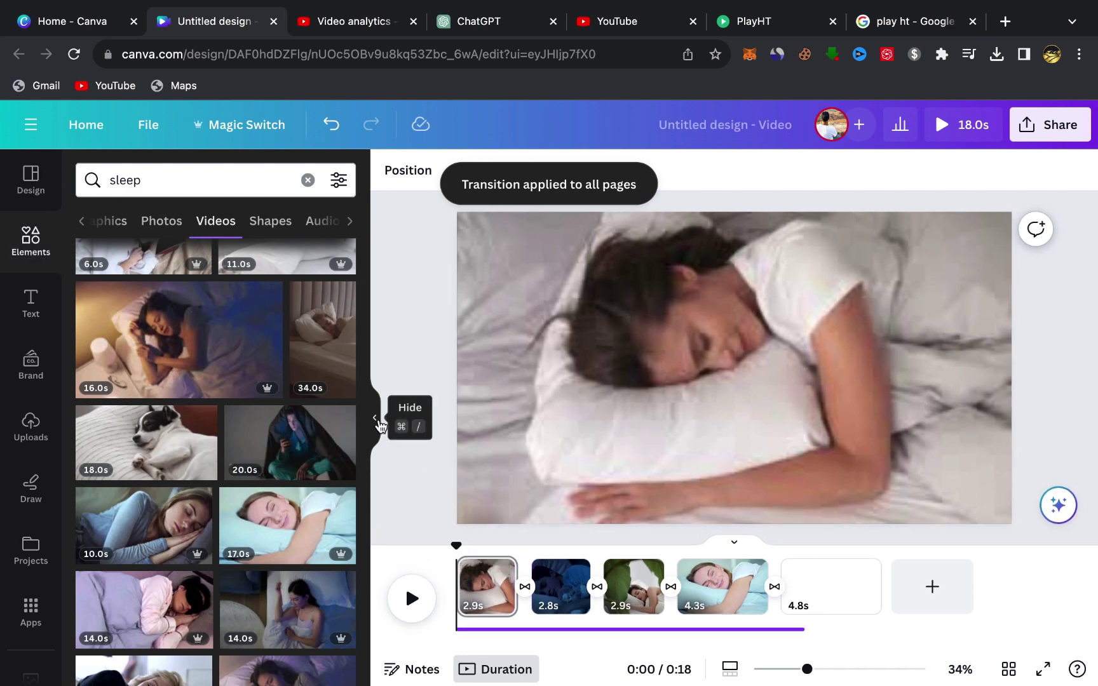
Step: Collapse the media library, enlarge the canvas view to 37% and play the video from the start to review the clips, transitions and voiceover
{"action": "left_click", "coordinate": [377, 419]}
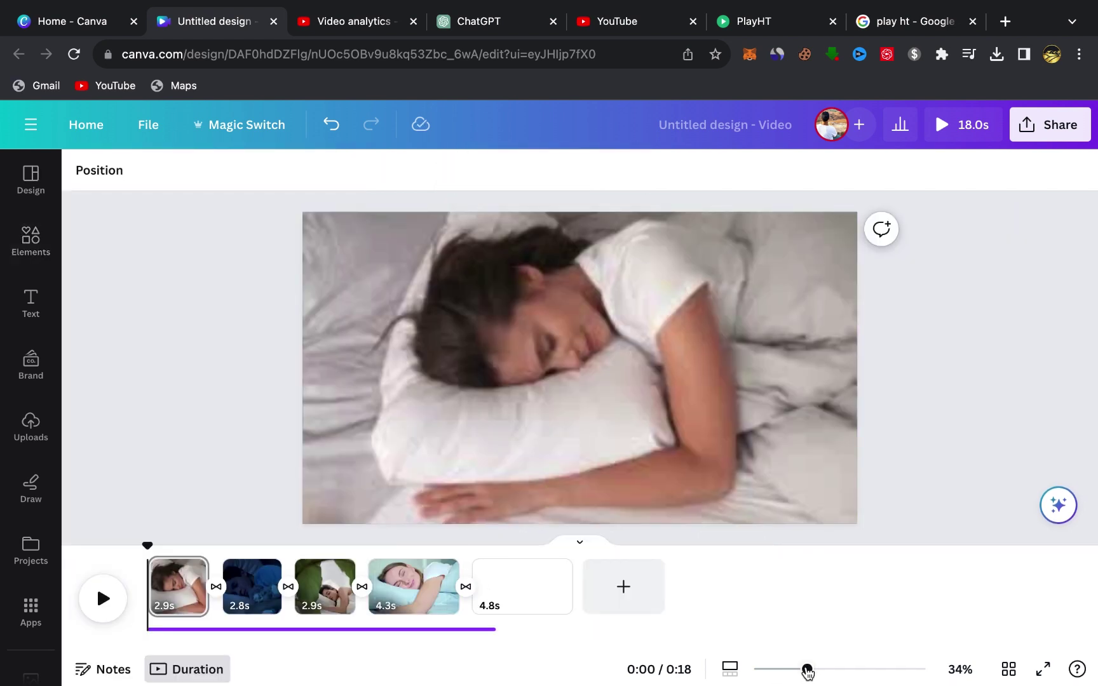
{"action": "left_click_drag", "start_coordinate": [808, 669], "coordinate": [811, 670]}
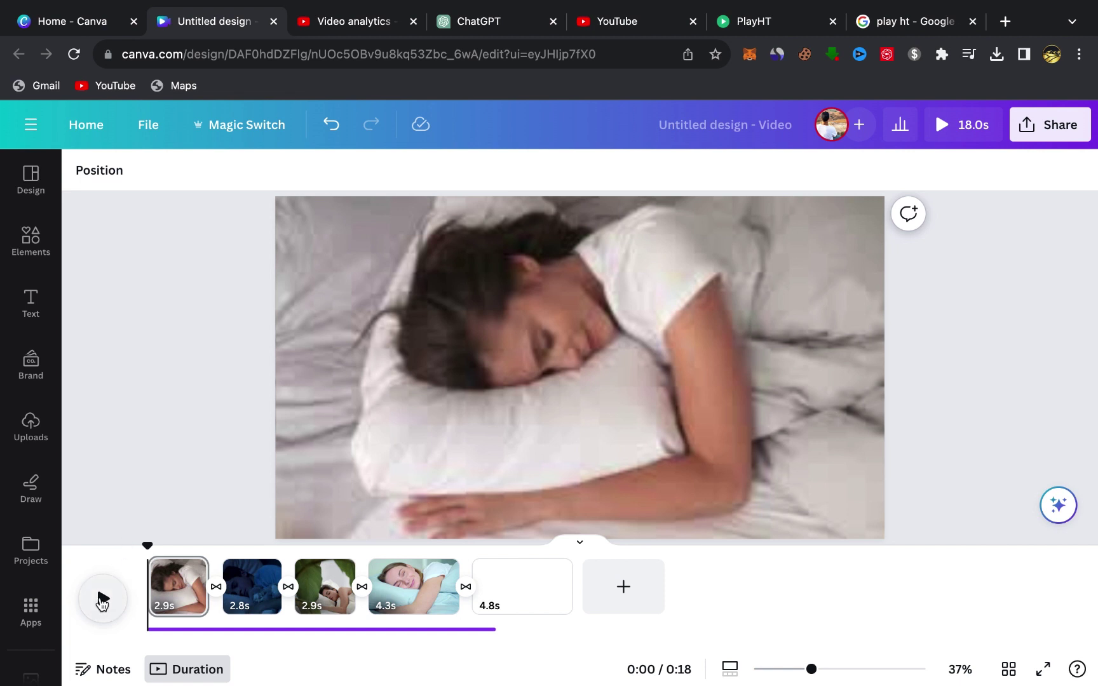
{"action": "left_click", "coordinate": [102, 599]}
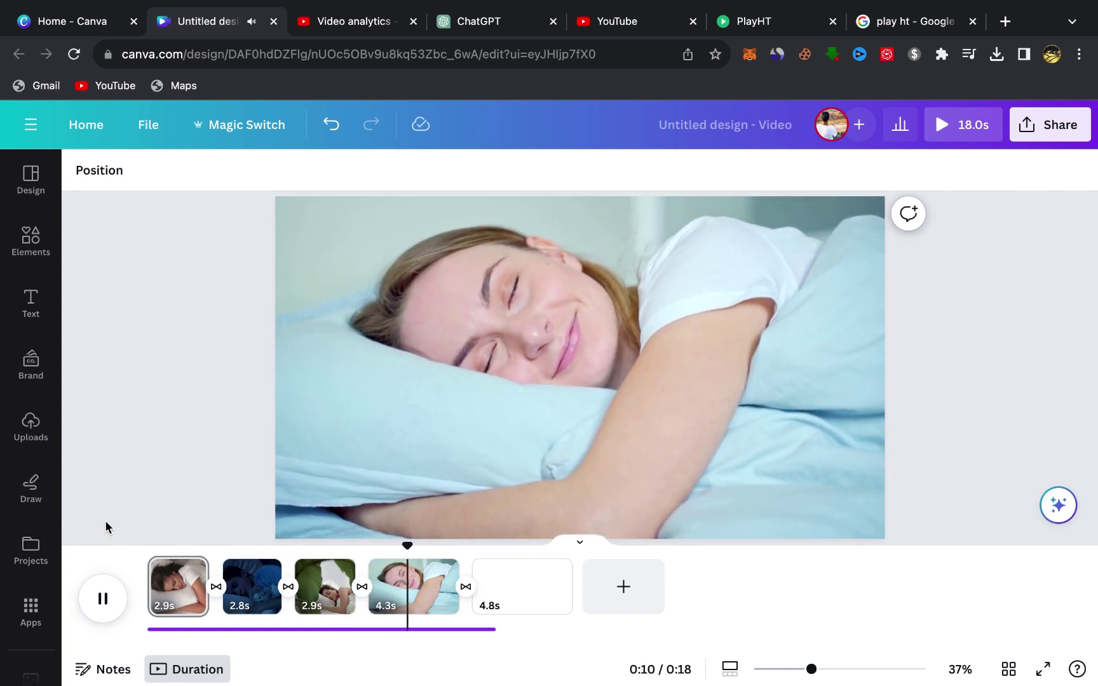
{"action": "left_click", "coordinate": [103, 600]}
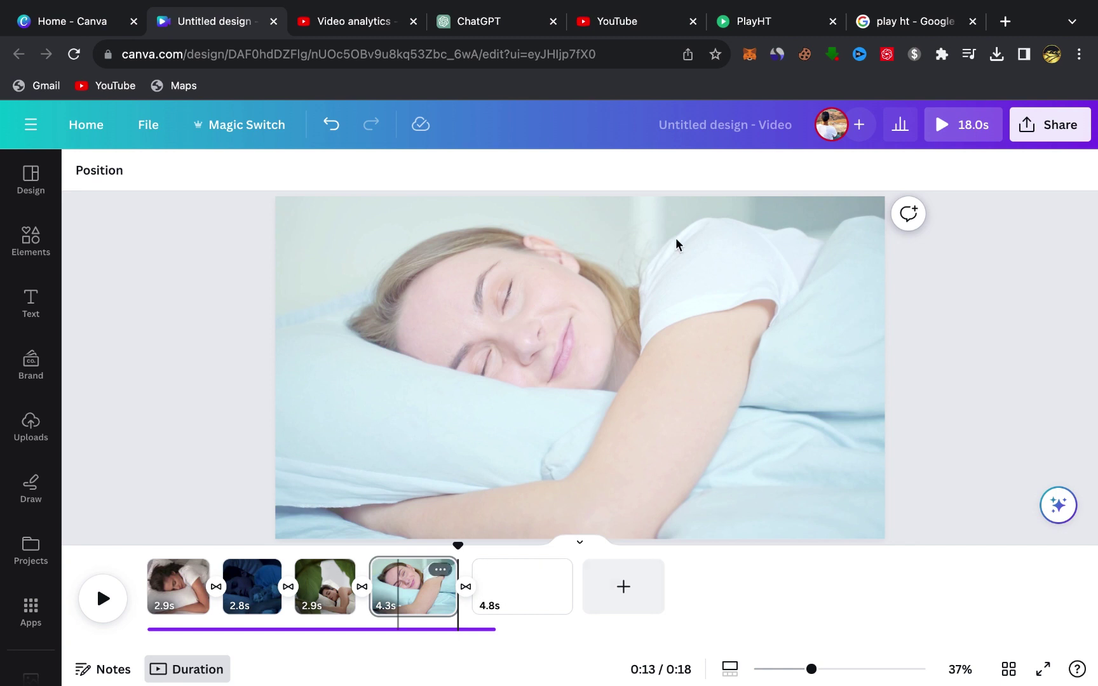
Step: Look at the design's sharing and download options and close them without exporting
{"action": "left_click", "coordinate": [1050, 127]}
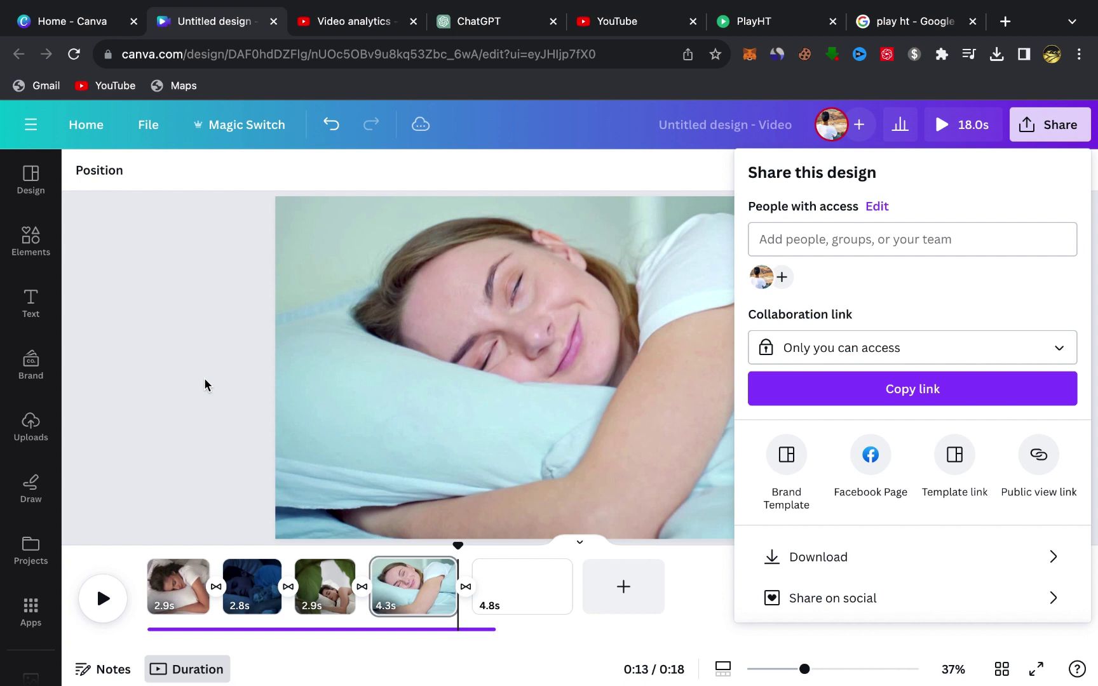
{"action": "left_click", "coordinate": [205, 384]}
{"action": "mouse_move", "coordinate": [802, 22]}
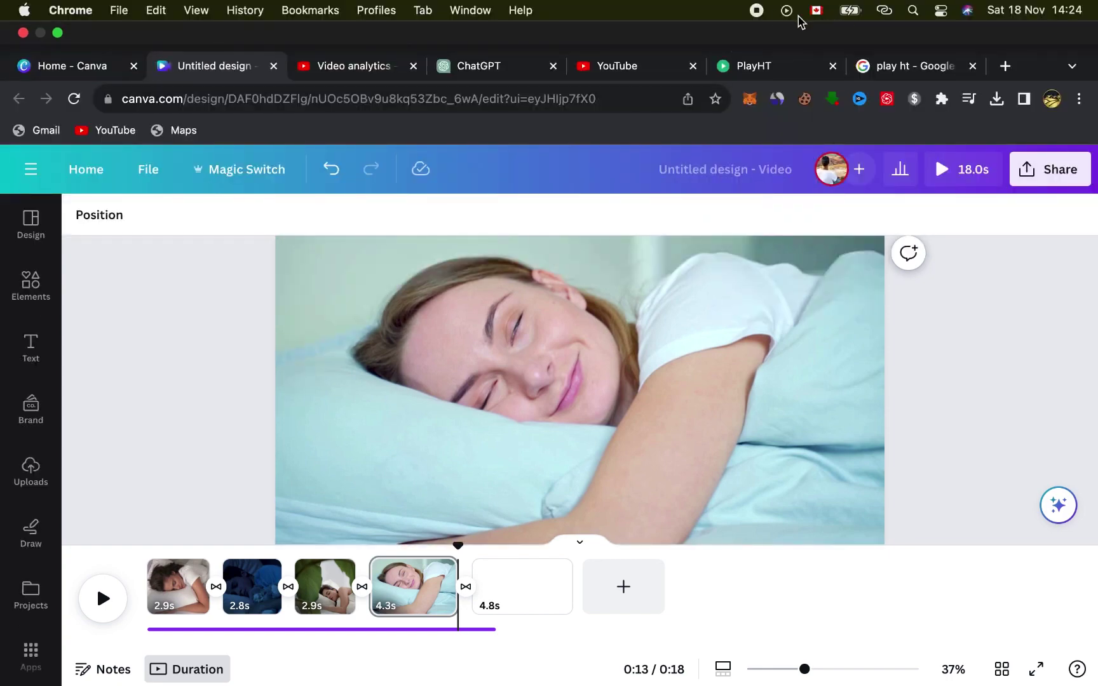